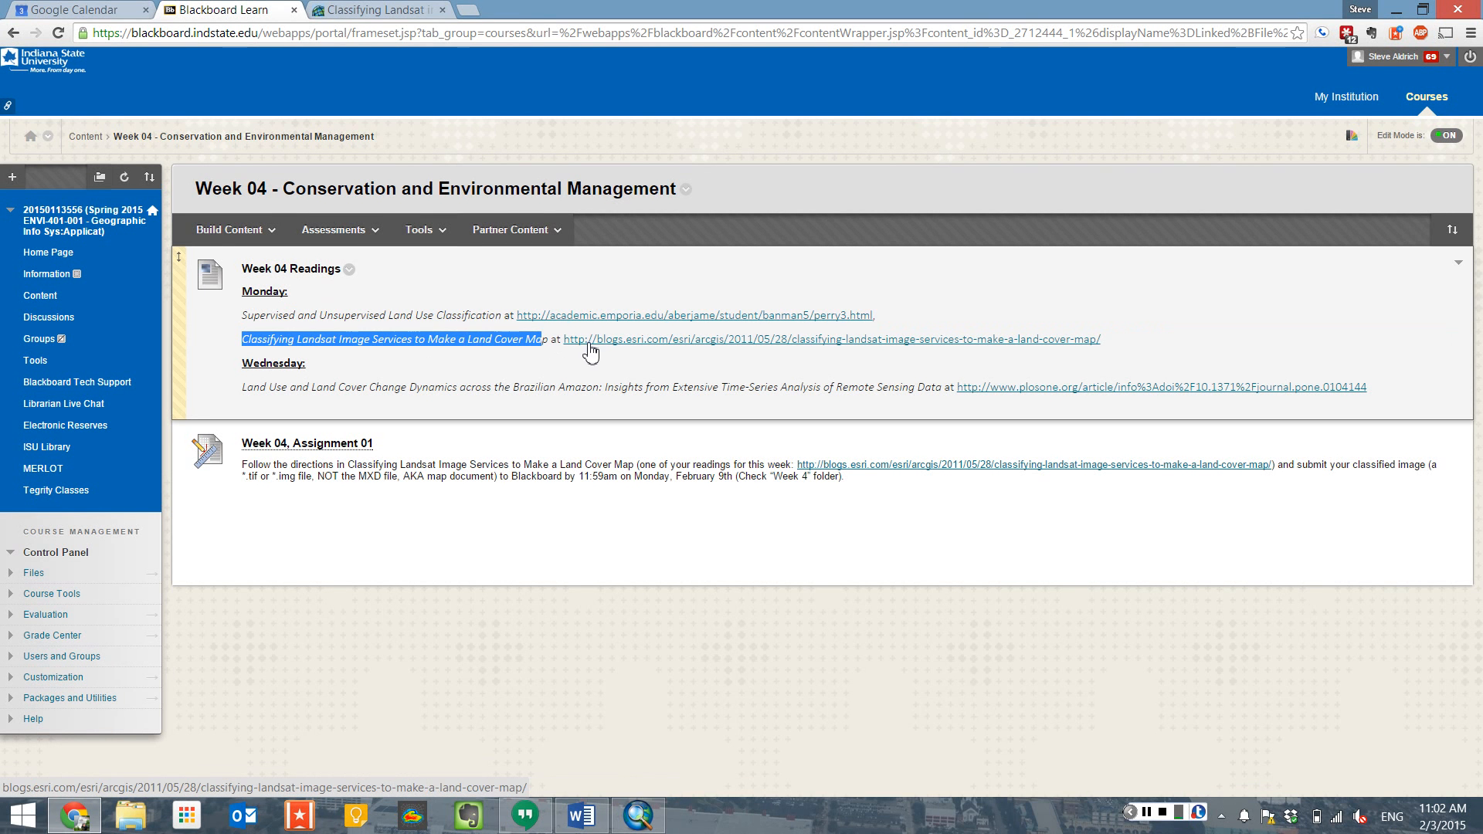
Download the zip file linked in the "Classifying Landsat image services to make a land cover map" article and open the archive.
{"action": "key", "text": "ctrl+Tab"}
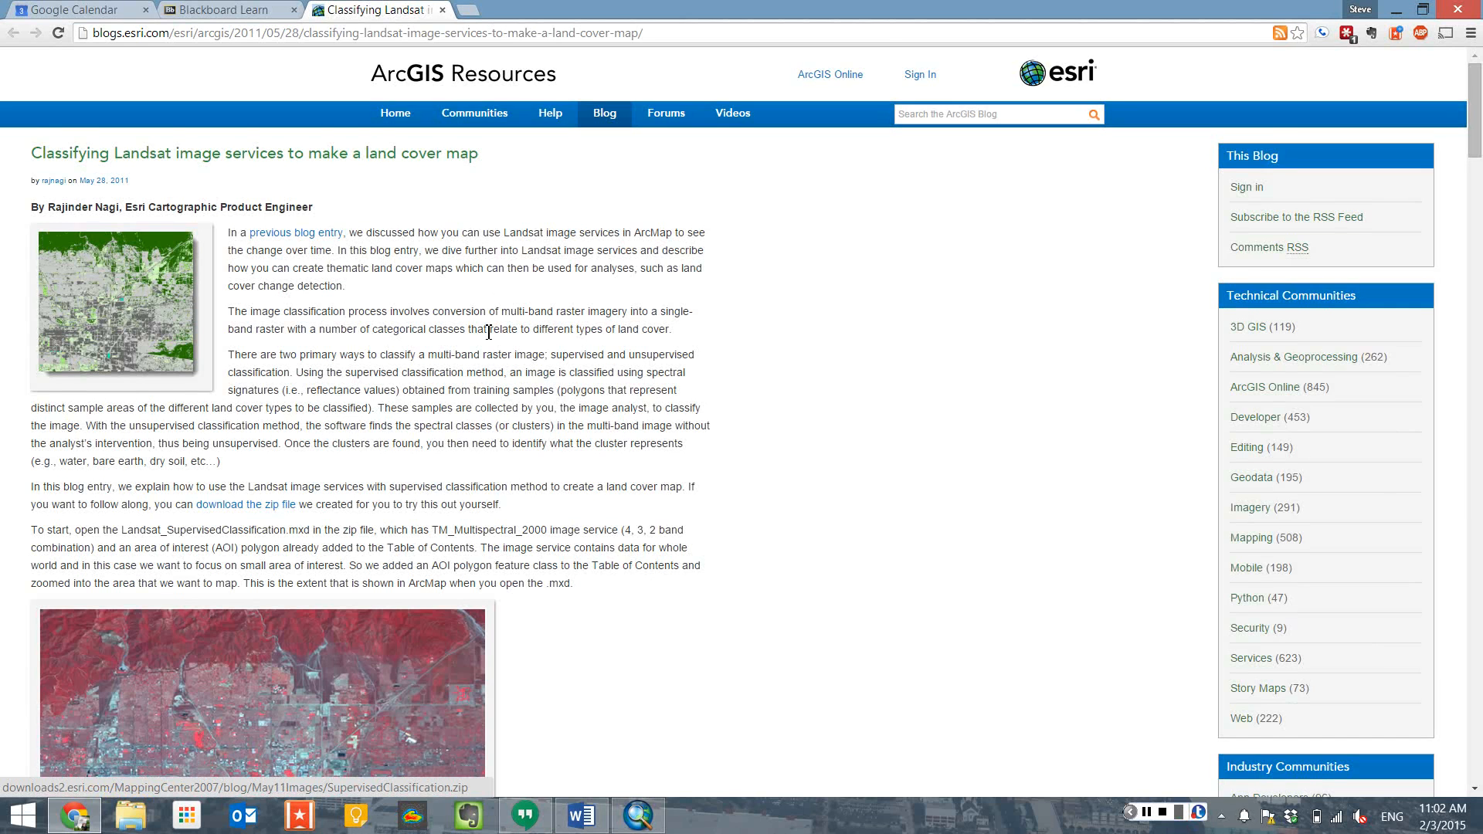
{"action": "scroll", "coordinate": [488, 332], "scroll_direction": "down", "scroll_amount": 1}
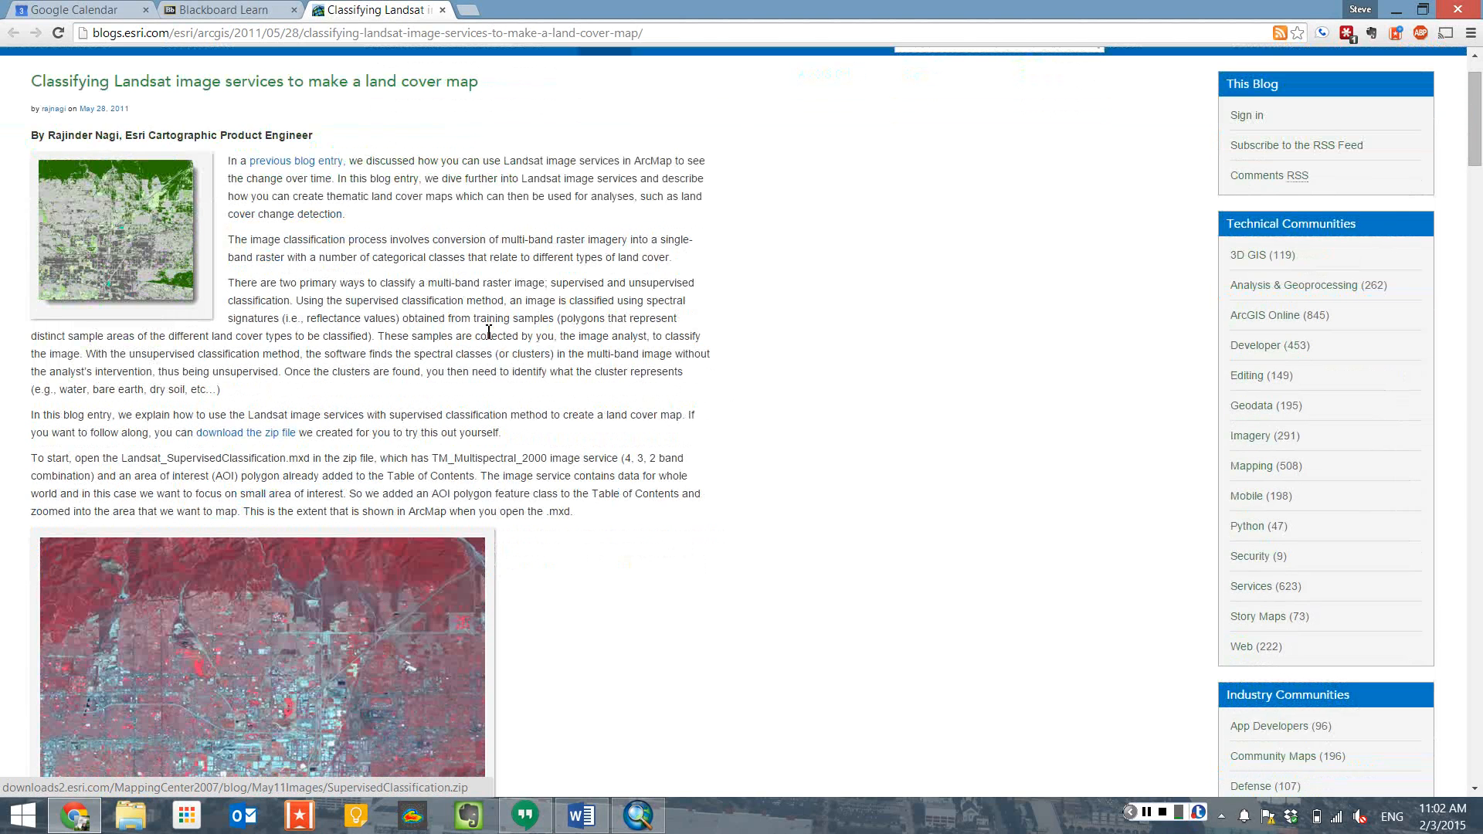
{"action": "scroll", "coordinate": [488, 333], "scroll_direction": "down", "scroll_amount": 20}
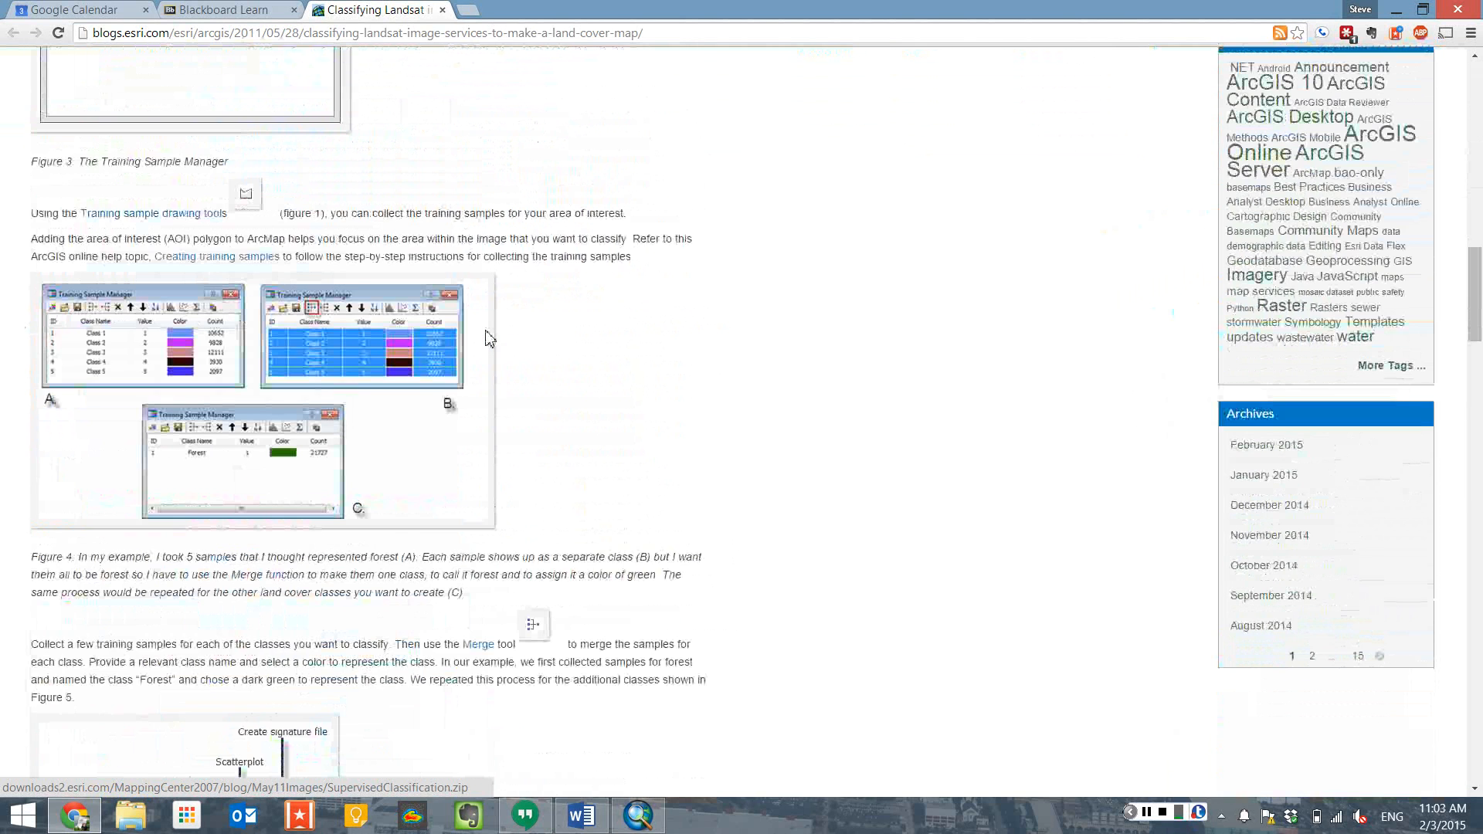
{"action": "scroll", "coordinate": [488, 338], "scroll_direction": "up", "scroll_amount": 20}
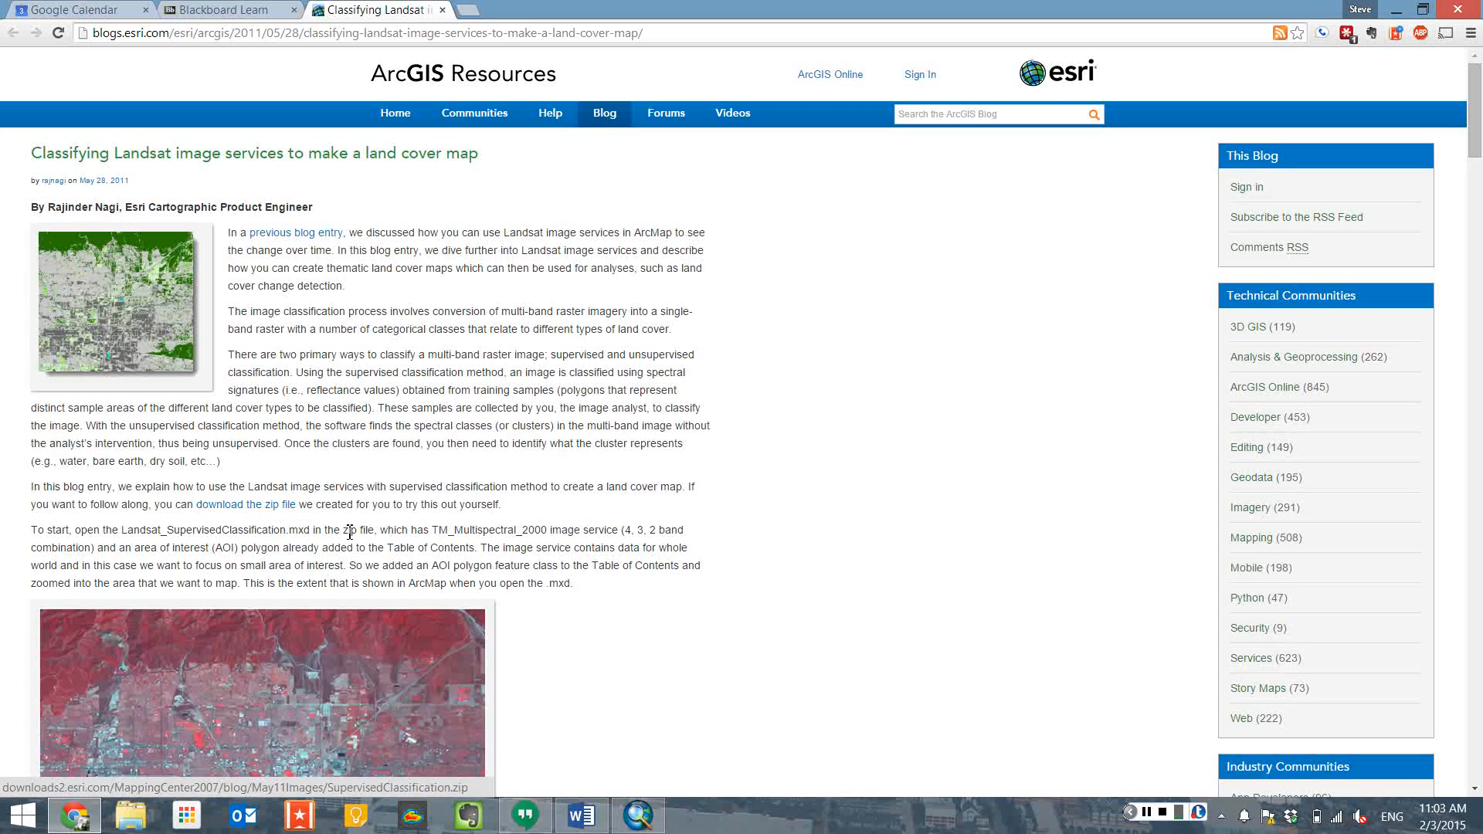
{"action": "left_click", "coordinate": [255, 505]}
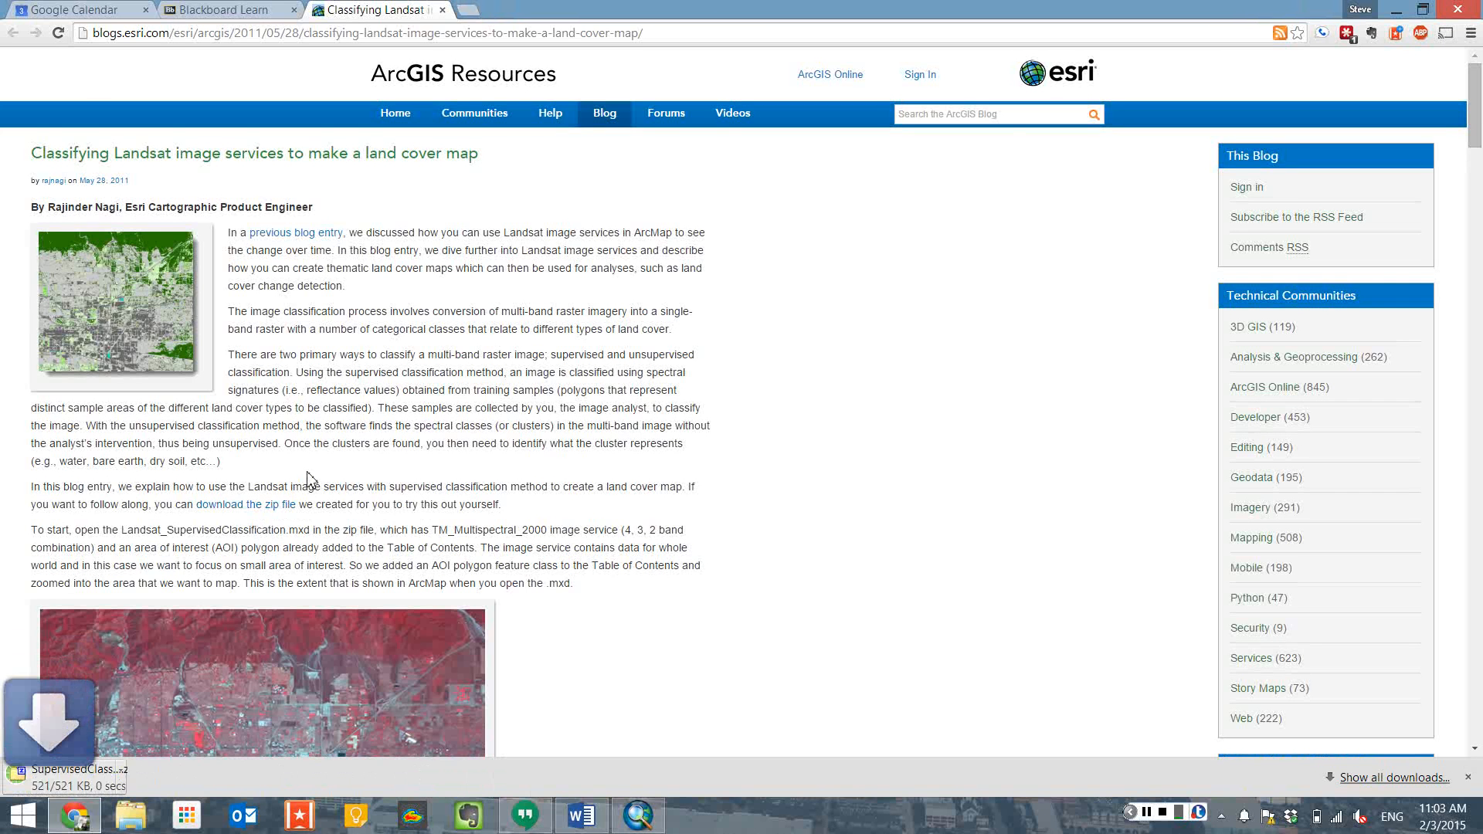
{"action": "left_click", "coordinate": [85, 777]}
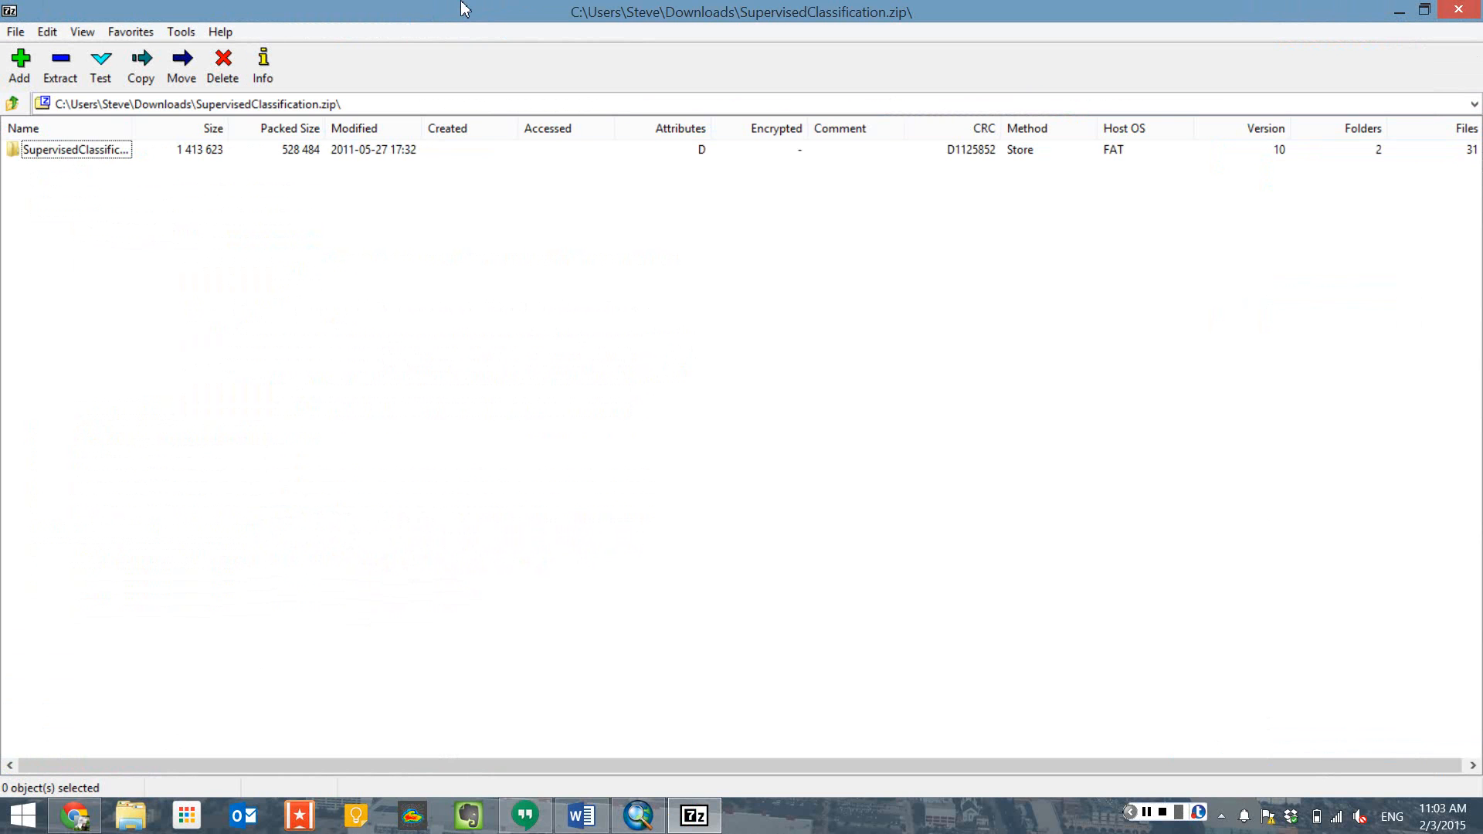
Check the archive's contents and extract the SupervisedClassification folder to d:\.
{"action": "double_click", "coordinate": [109, 150]}
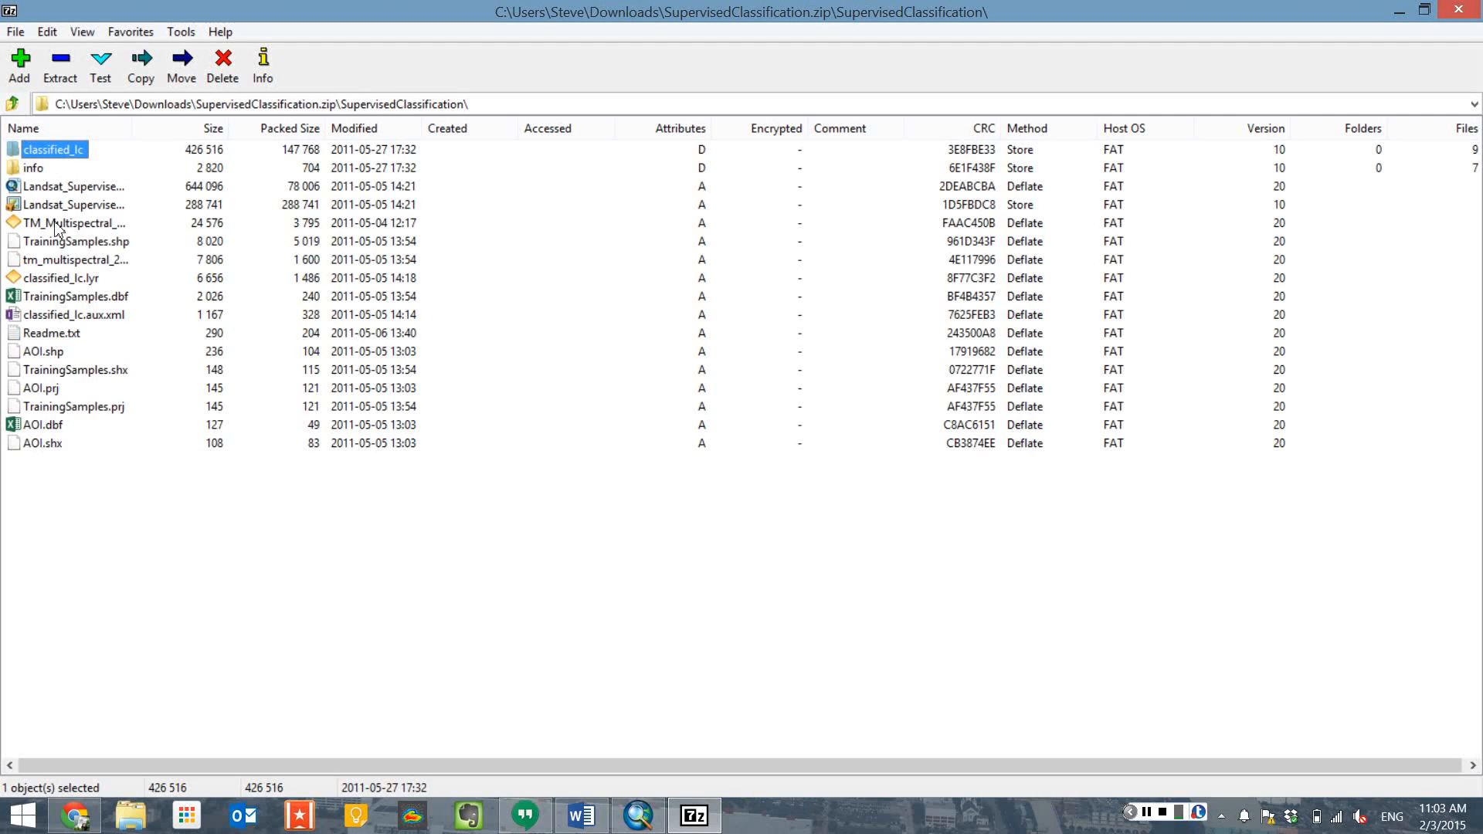
{"action": "left_click", "coordinate": [12, 102]}
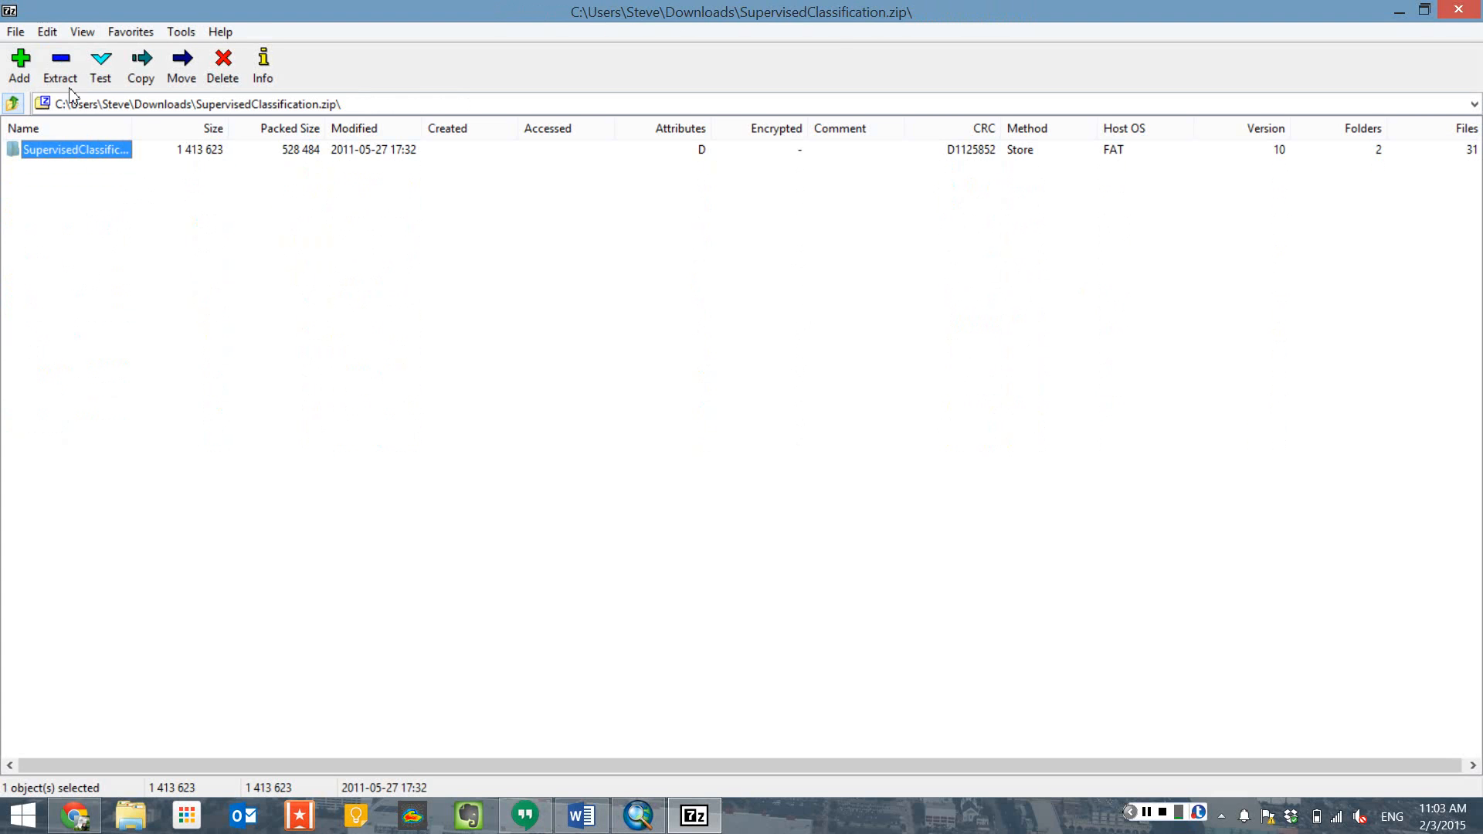
{"action": "left_click", "coordinate": [60, 67]}
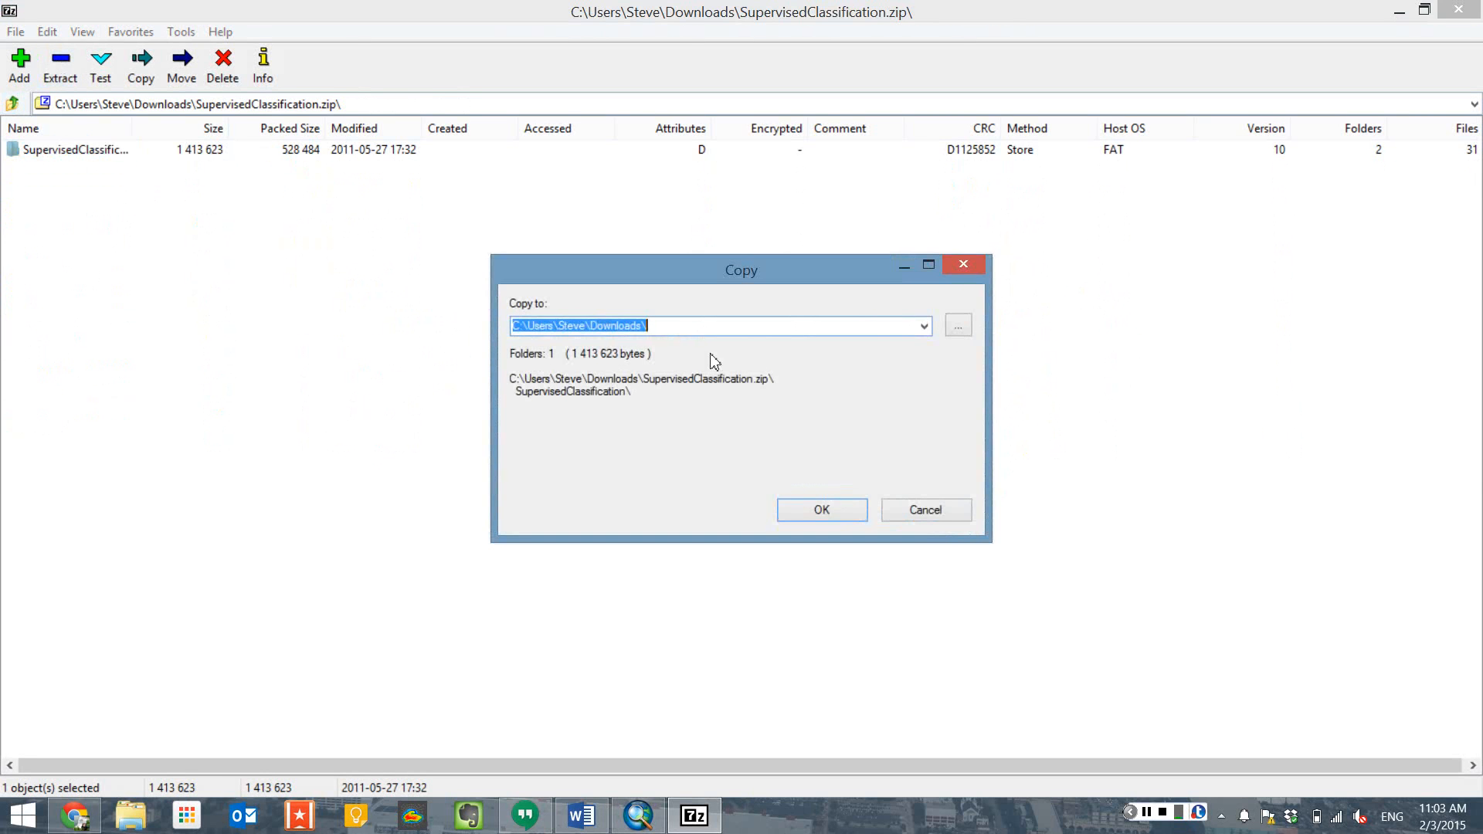
{"action": "type", "text": "d:\\"}
{"action": "key", "text": "Return"}
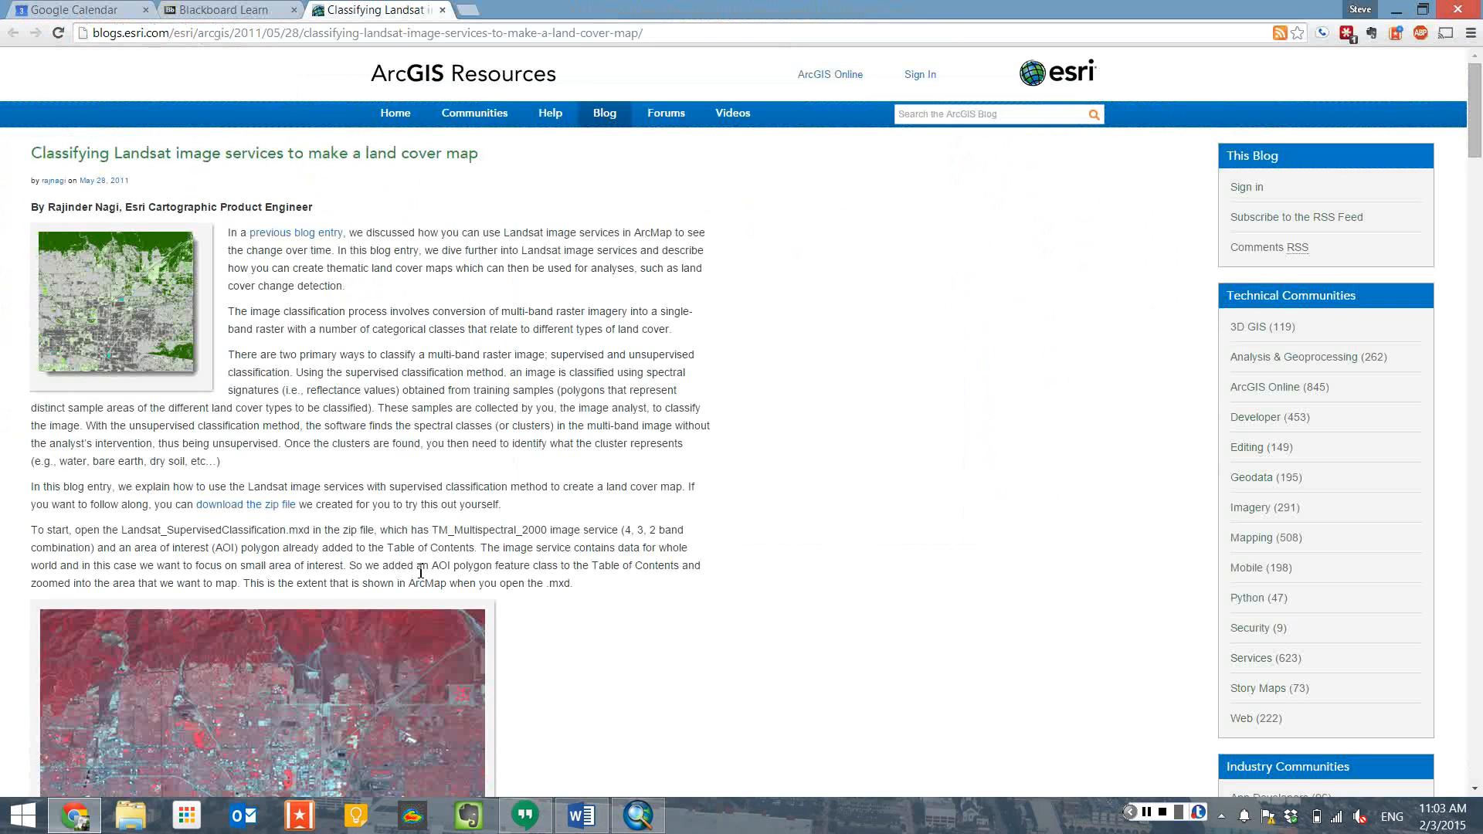
In ArcMap, open Landsat_SupervisedClassfication.mxd from the SupervisedClassification folder on drive D and hide the classified_lc layer.
{"action": "left_click", "coordinate": [638, 815]}
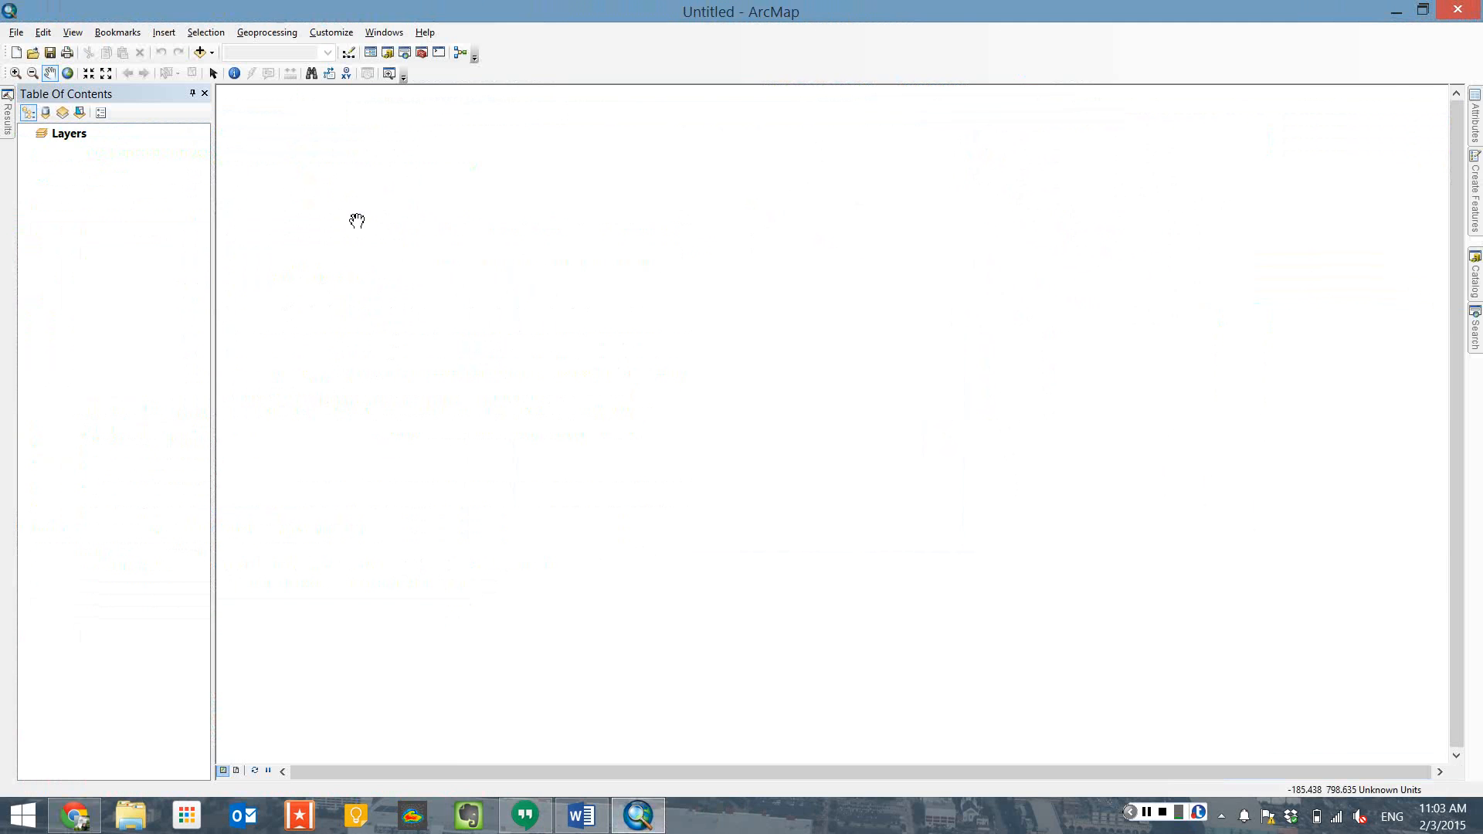
{"action": "left_click", "coordinate": [32, 52]}
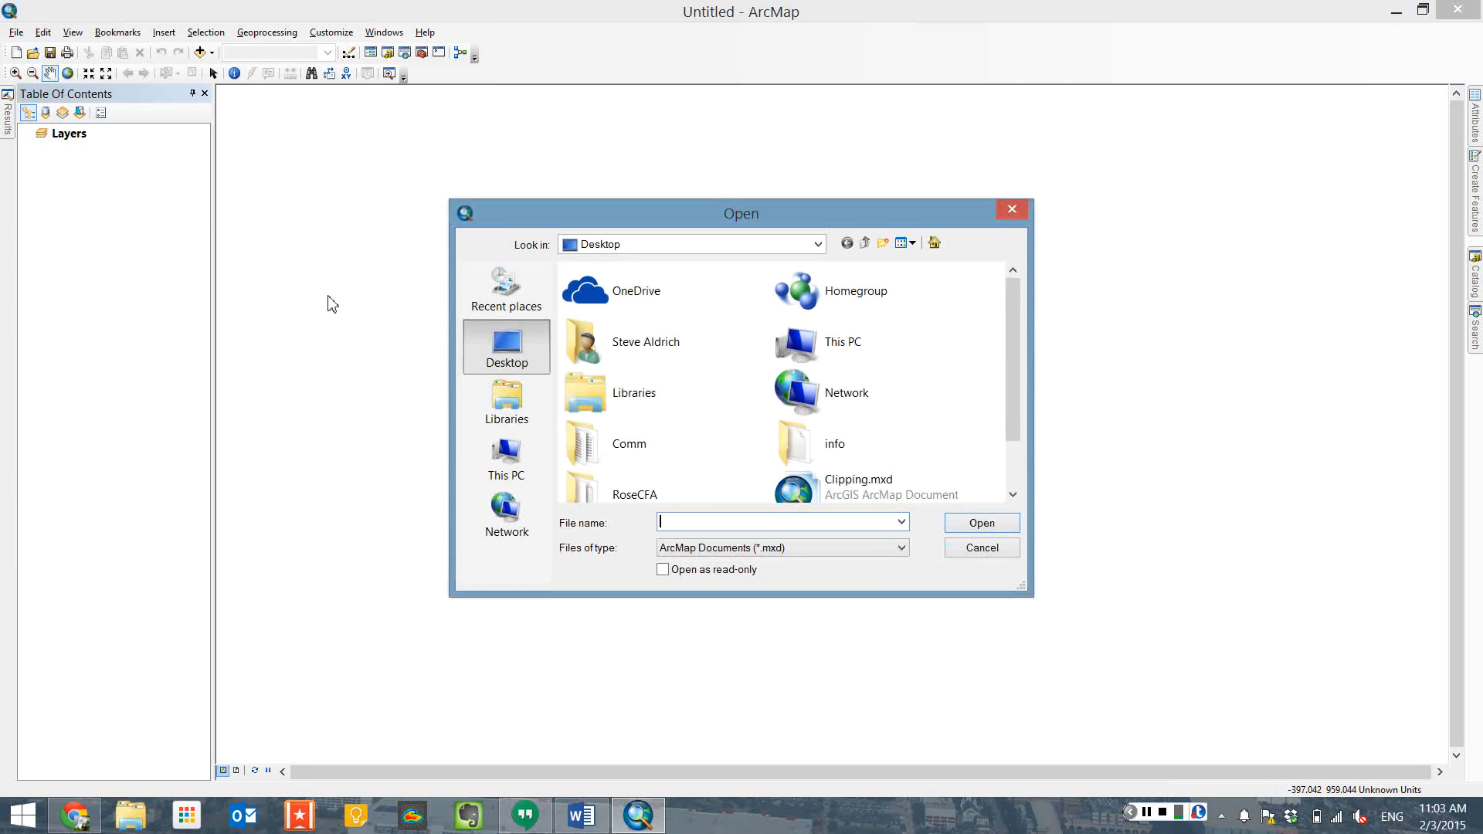
{"action": "type", "text": "d:\\"}
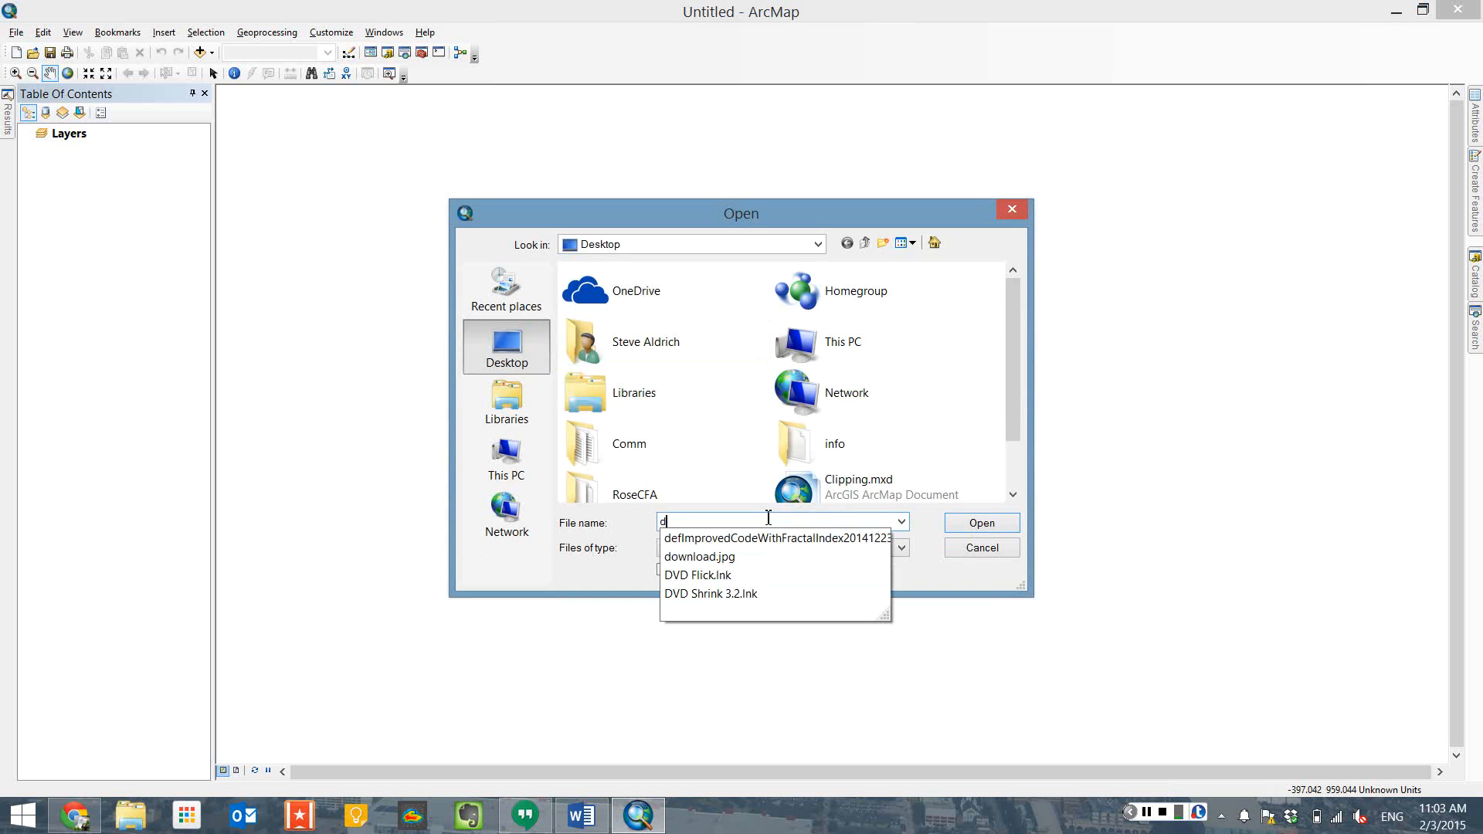
{"action": "key", "text": "Return"}
{"action": "key", "text": "Return"}
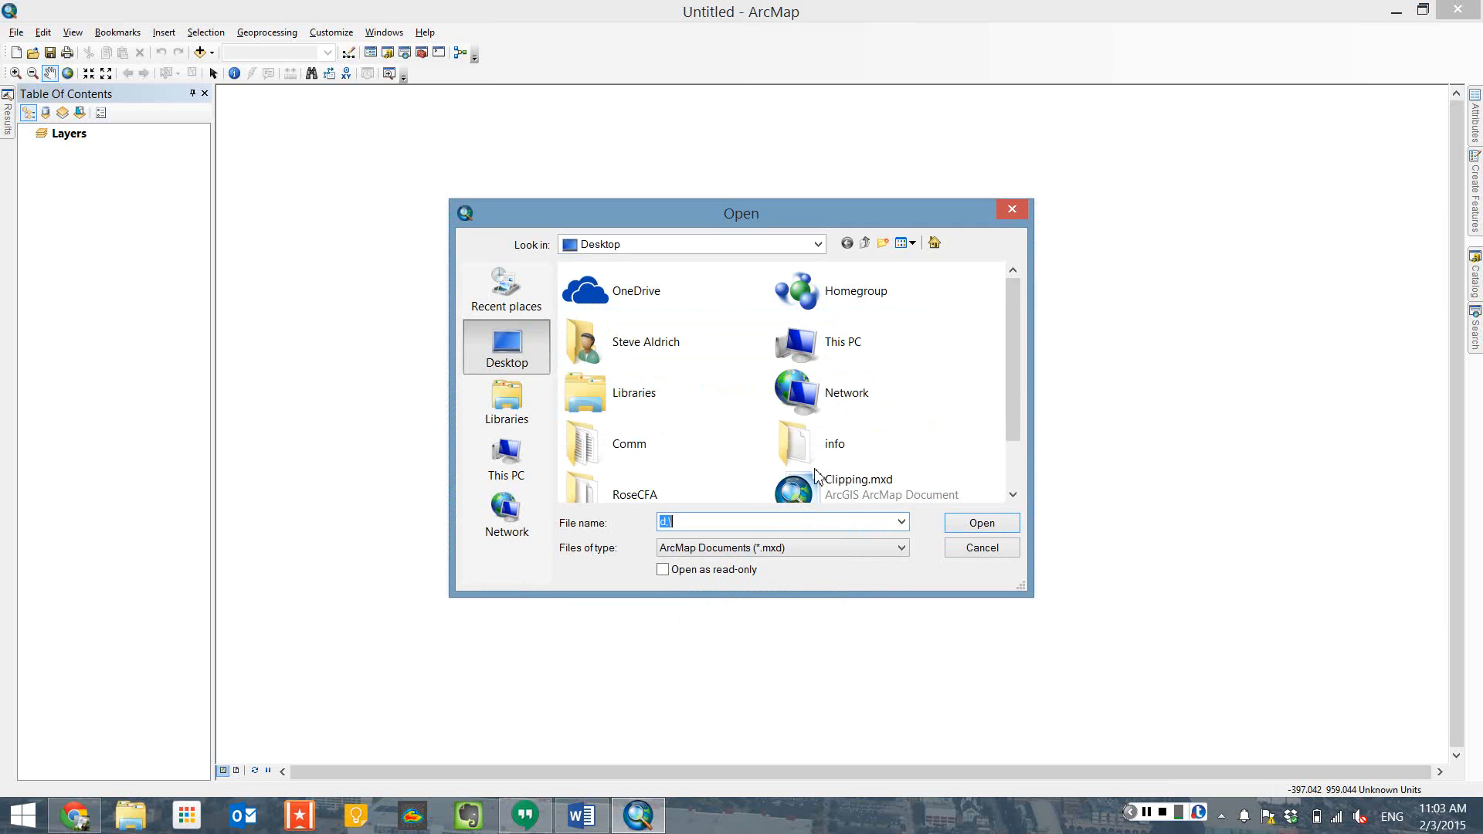
{"action": "type", "text": "d:\\"}
{"action": "key", "text": "Return"}
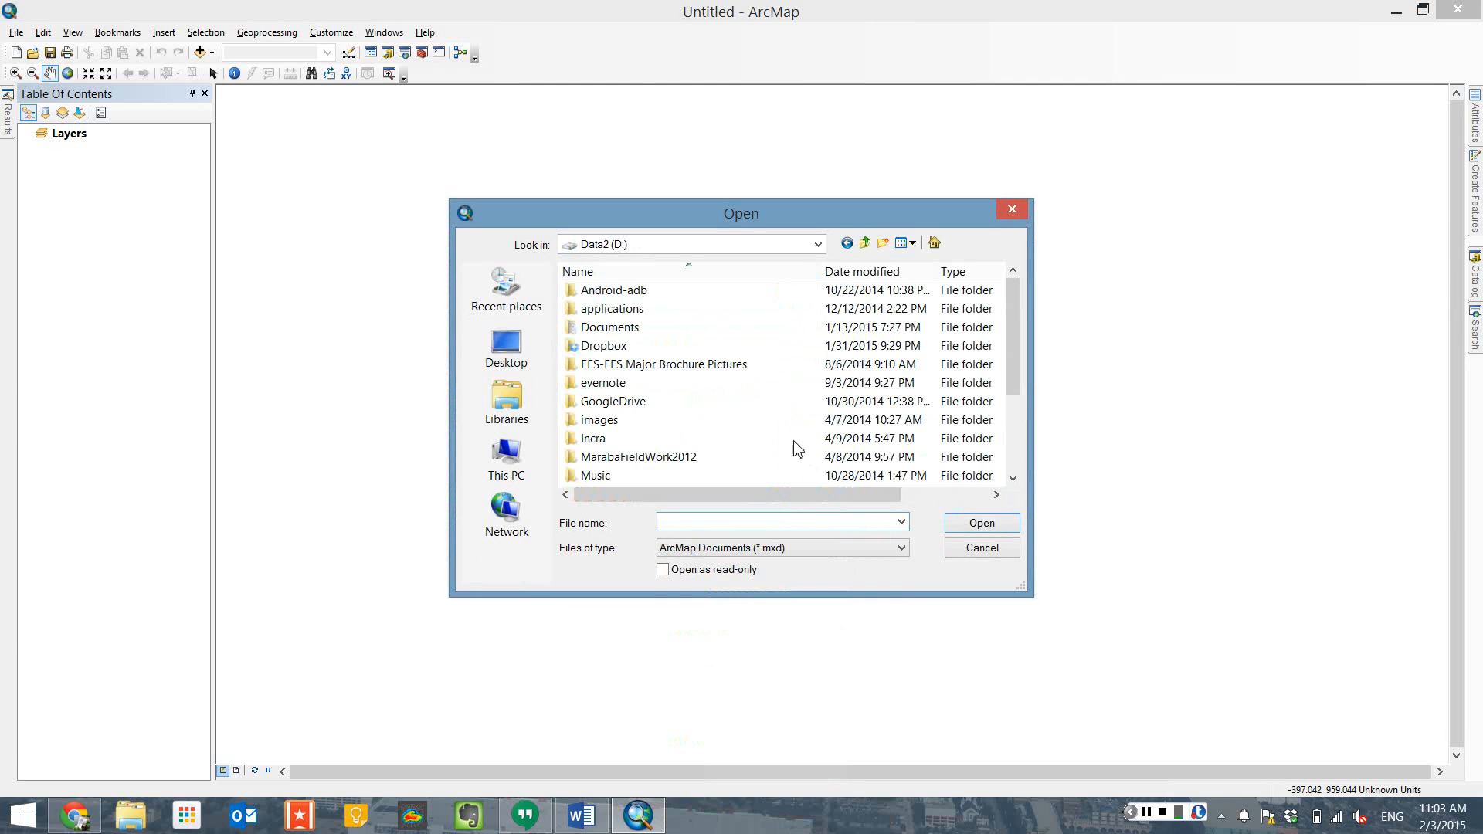
{"action": "scroll", "coordinate": [726, 363], "scroll_direction": "down", "scroll_amount": 3}
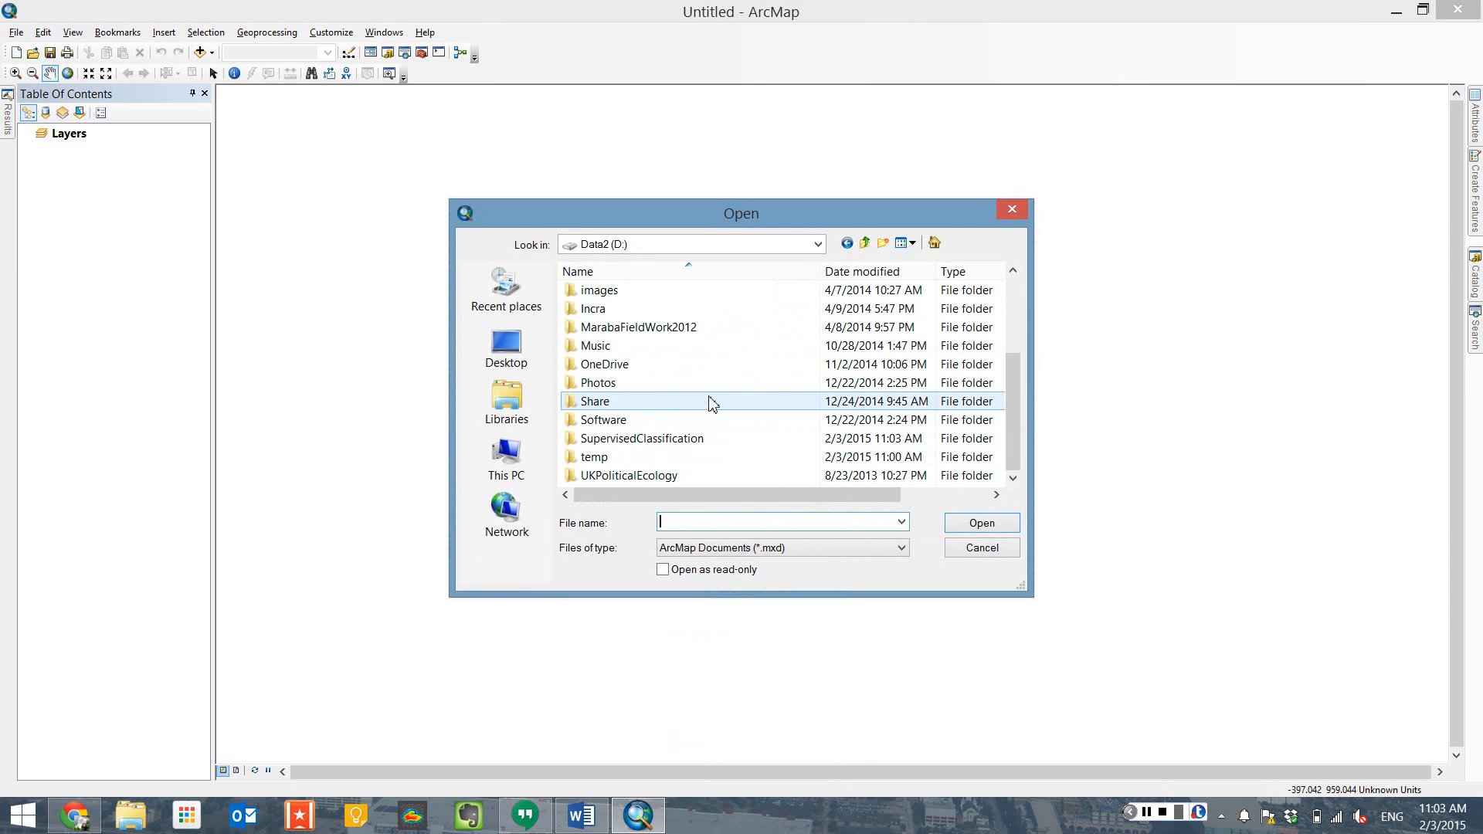
{"action": "double_click", "coordinate": [702, 438]}
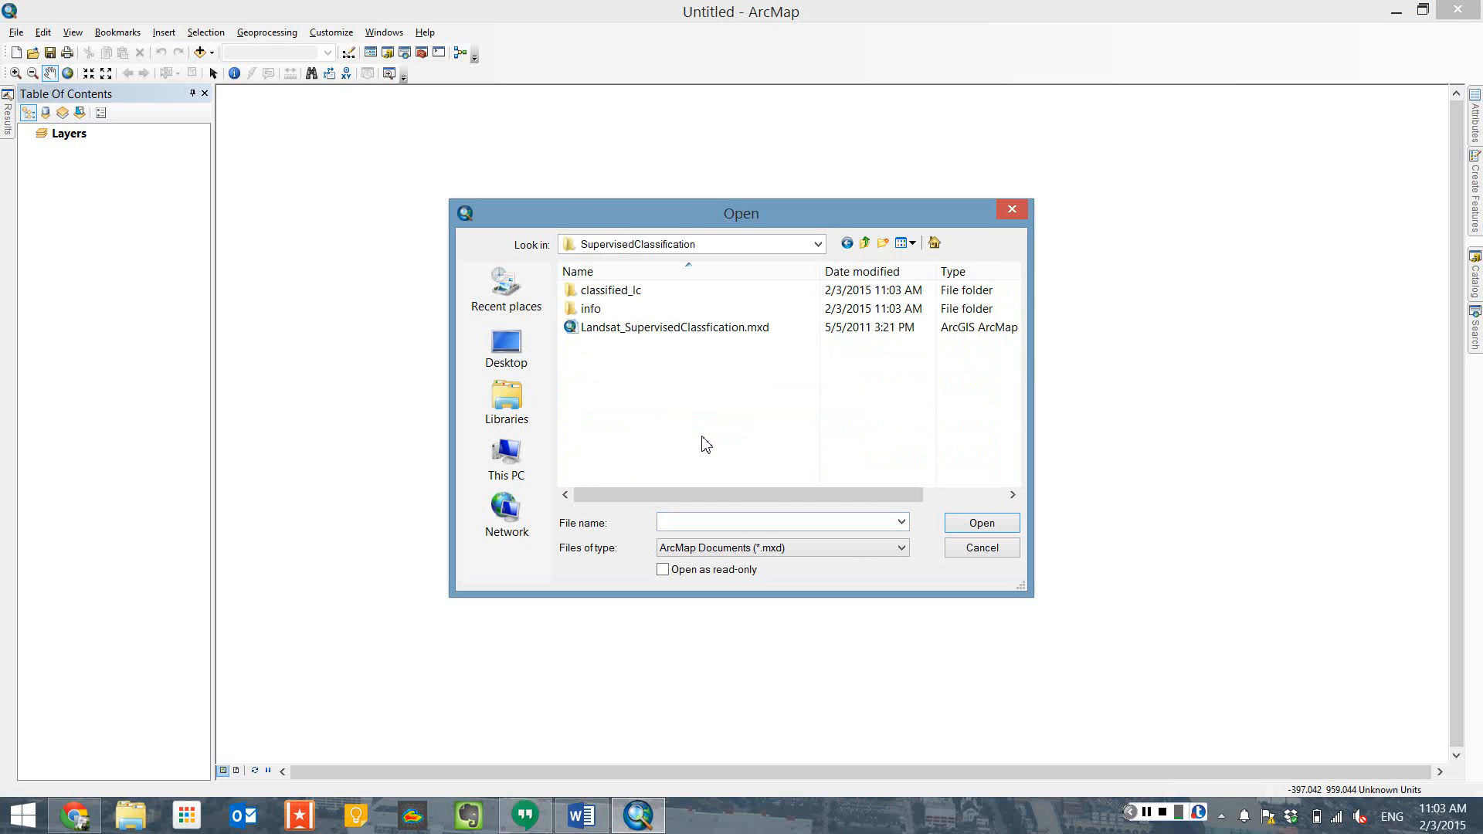
{"action": "double_click", "coordinate": [678, 332]}
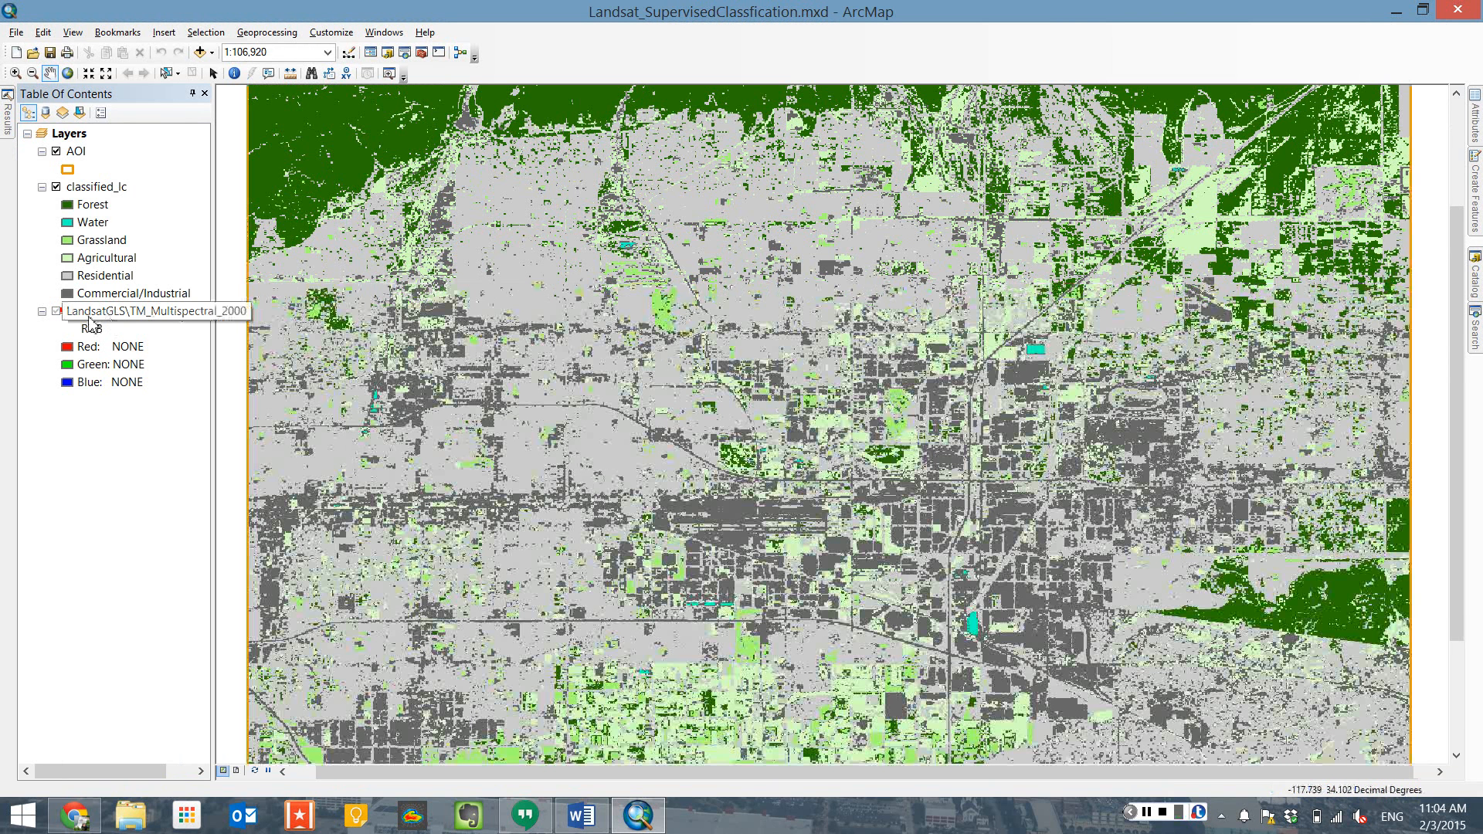
{"action": "left_click", "coordinate": [57, 188]}
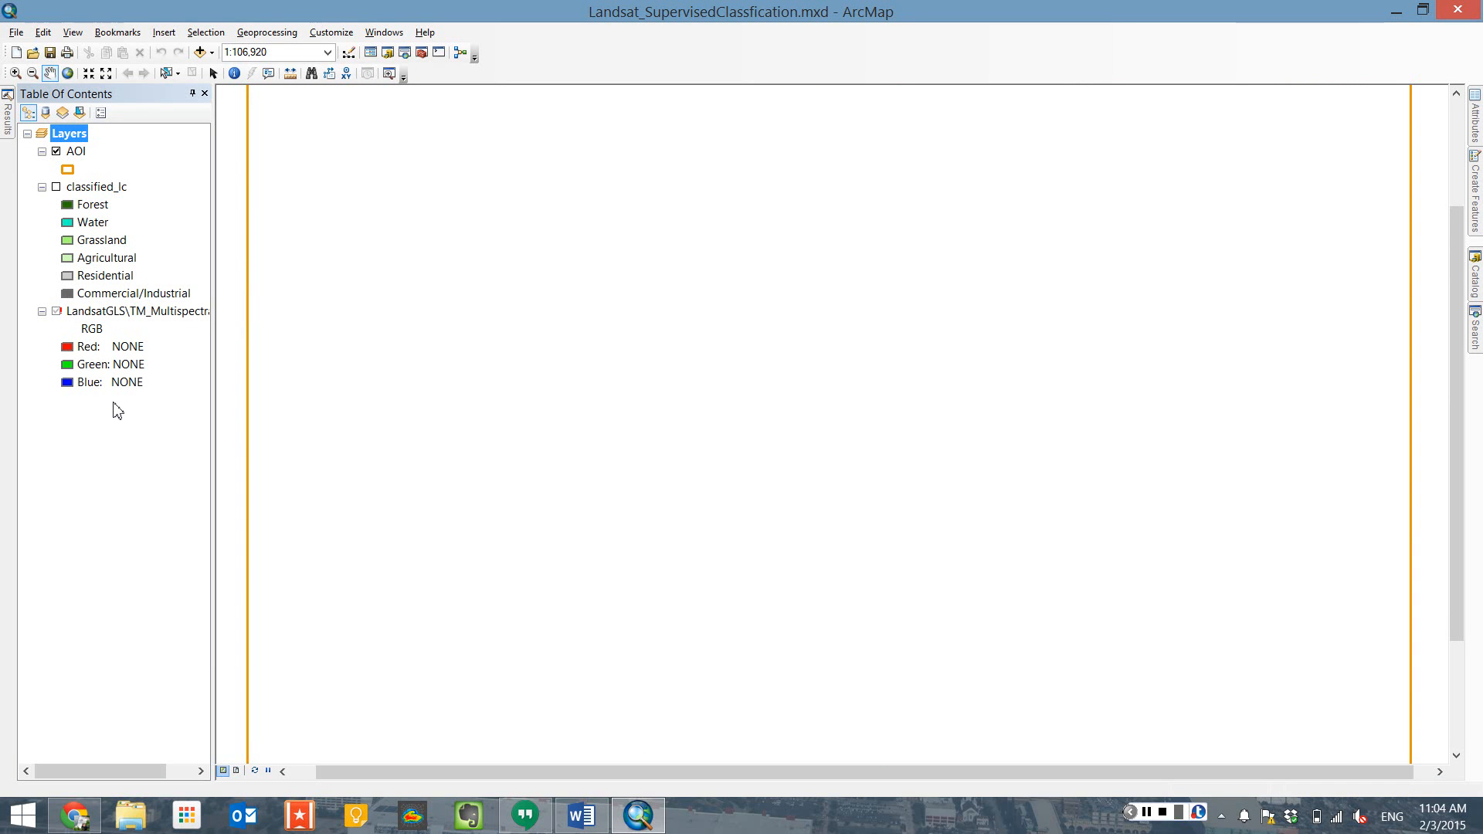
Examine the source properties of the LandsatGLS\TM_Multispectral_2000 layer and the data source options without changing them.
{"action": "right_click", "coordinate": [151, 315]}
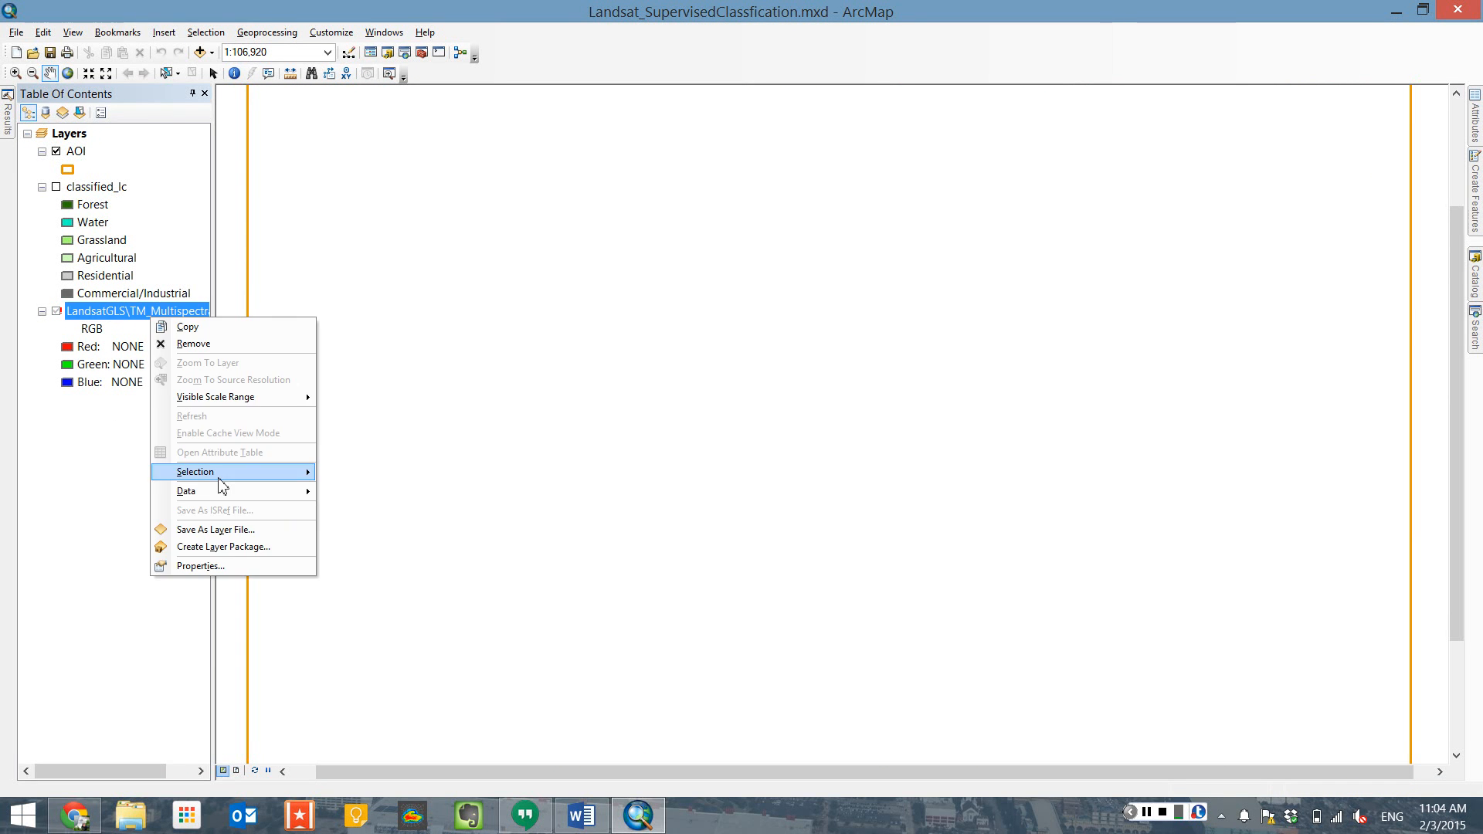
{"action": "left_click", "coordinate": [221, 568]}
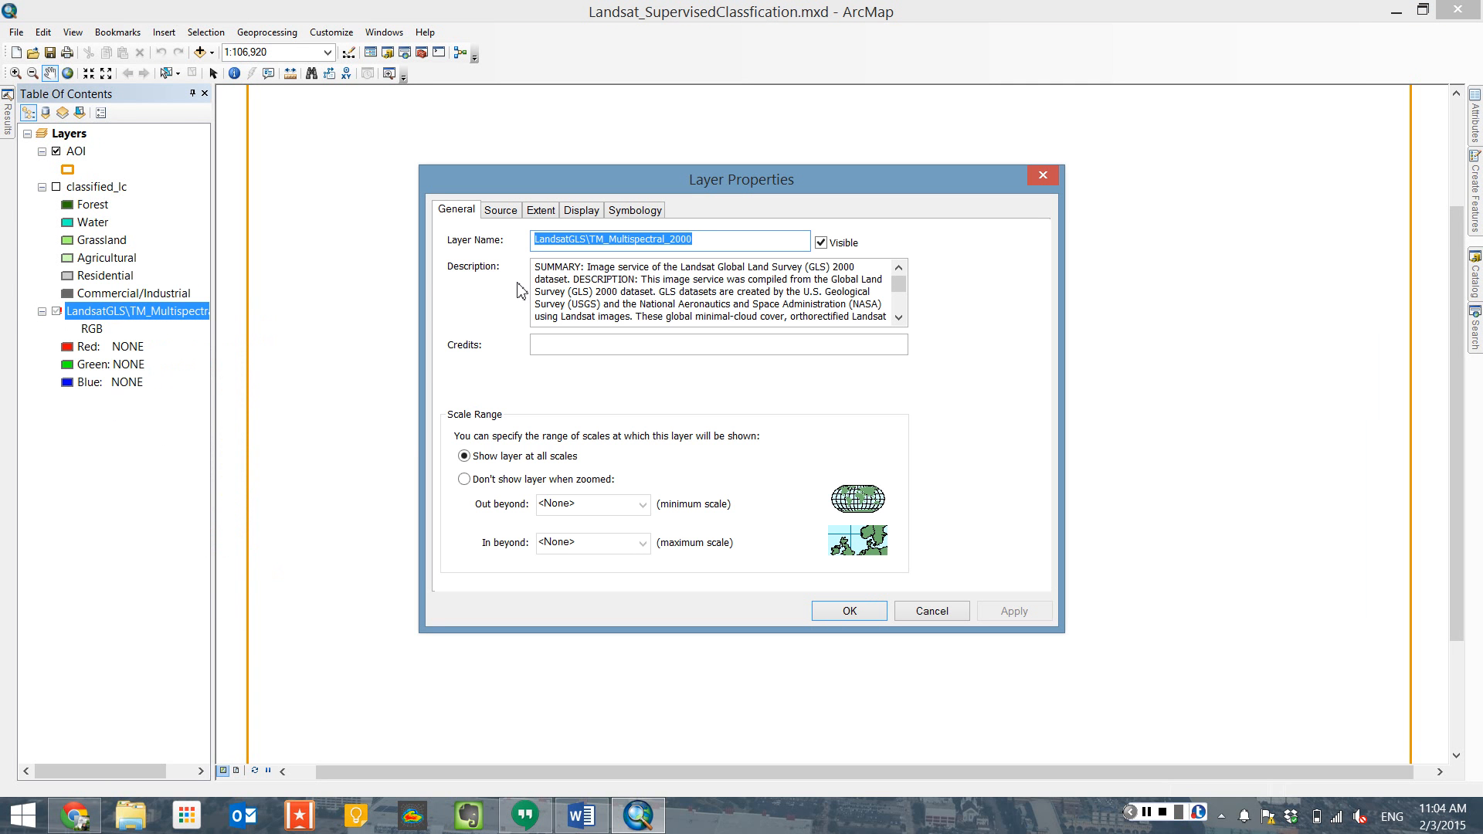
{"action": "left_click", "coordinate": [515, 215]}
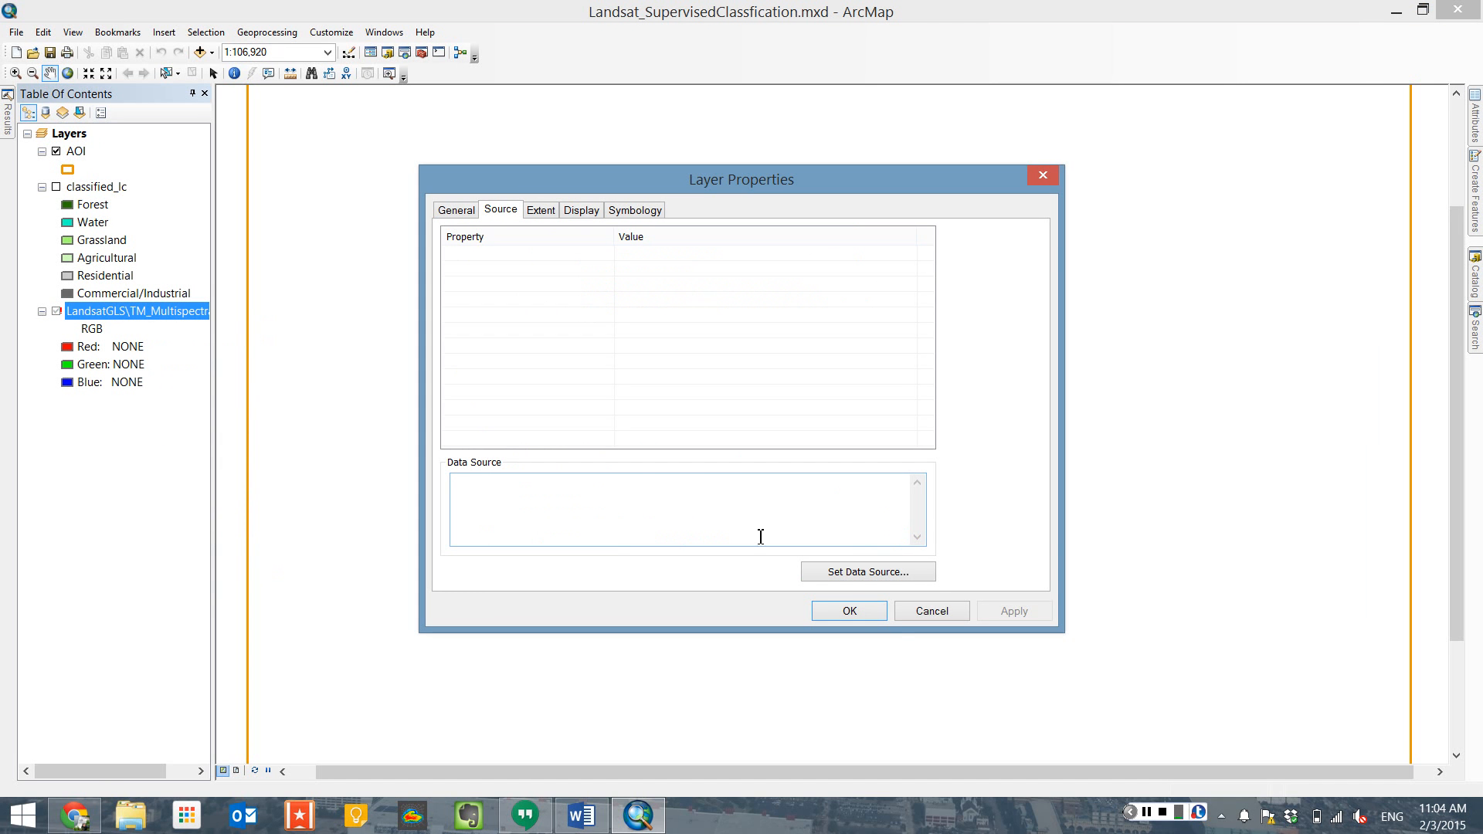
{"action": "left_click", "coordinate": [877, 572]}
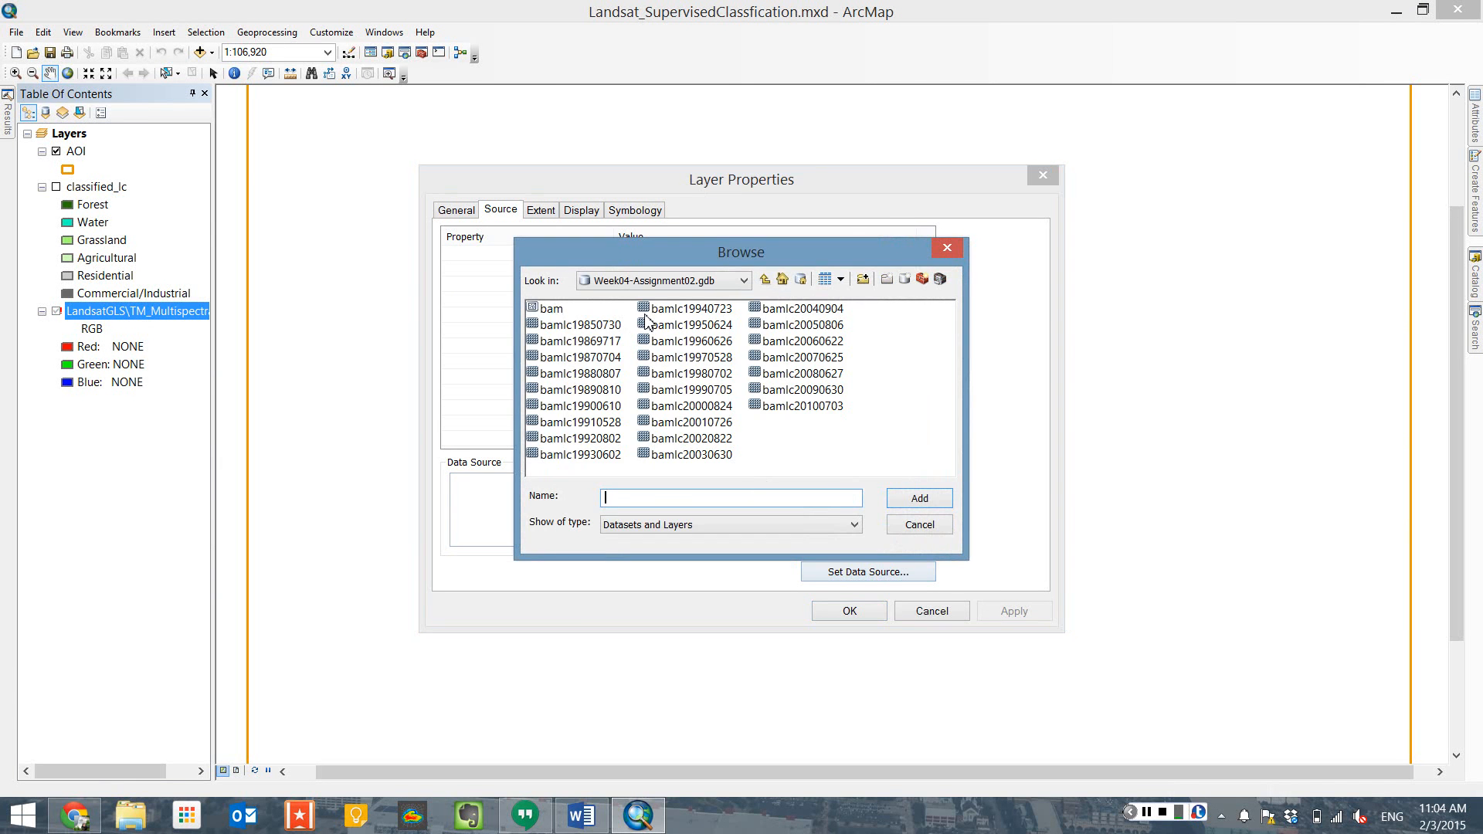
{"action": "left_click", "coordinate": [710, 285]}
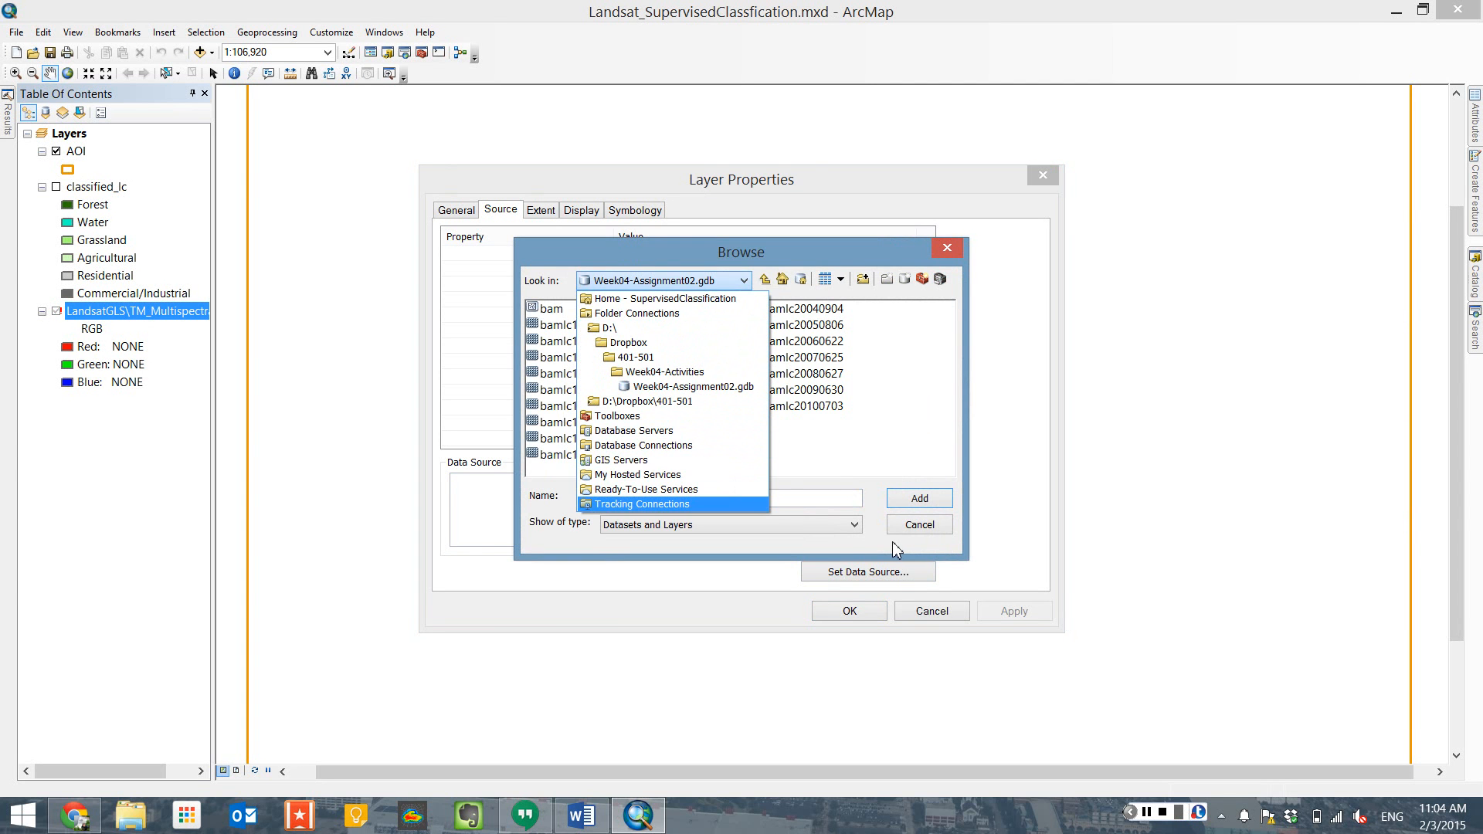
{"action": "left_click", "coordinate": [947, 531]}
{"action": "left_click", "coordinate": [919, 525]}
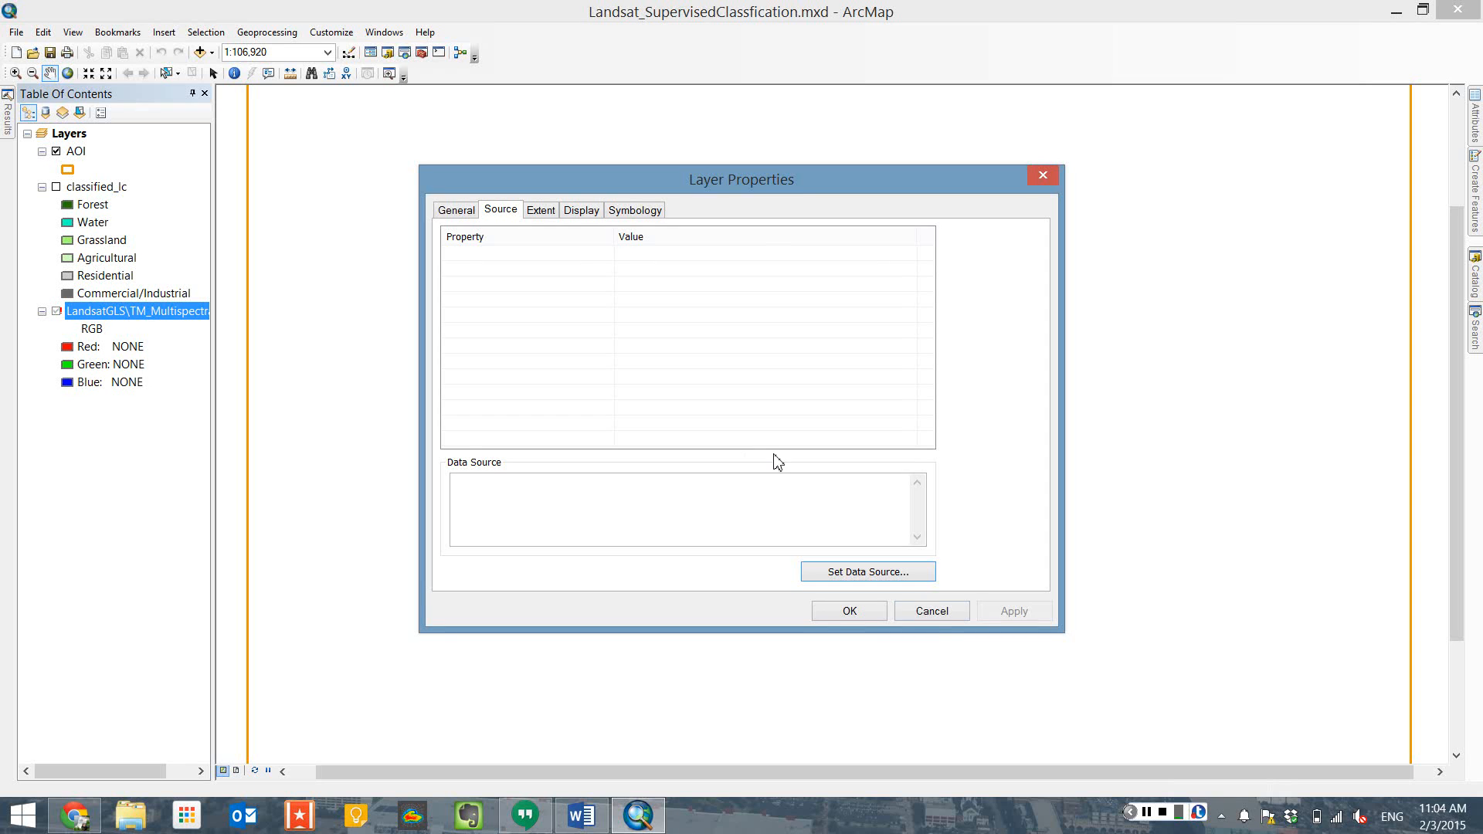
{"action": "left_click", "coordinate": [932, 612]}
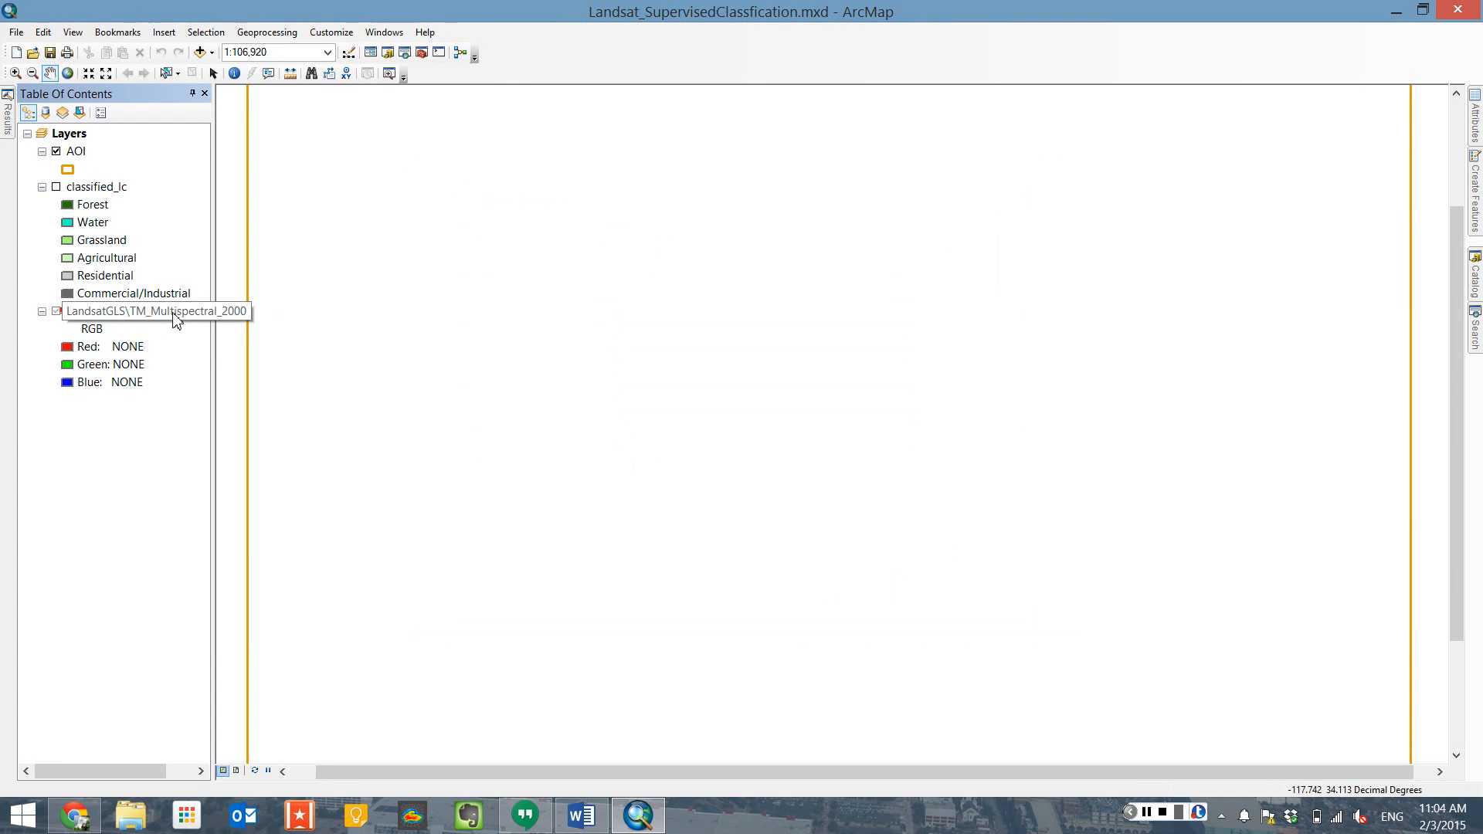
{"action": "left_click", "coordinate": [175, 313]}
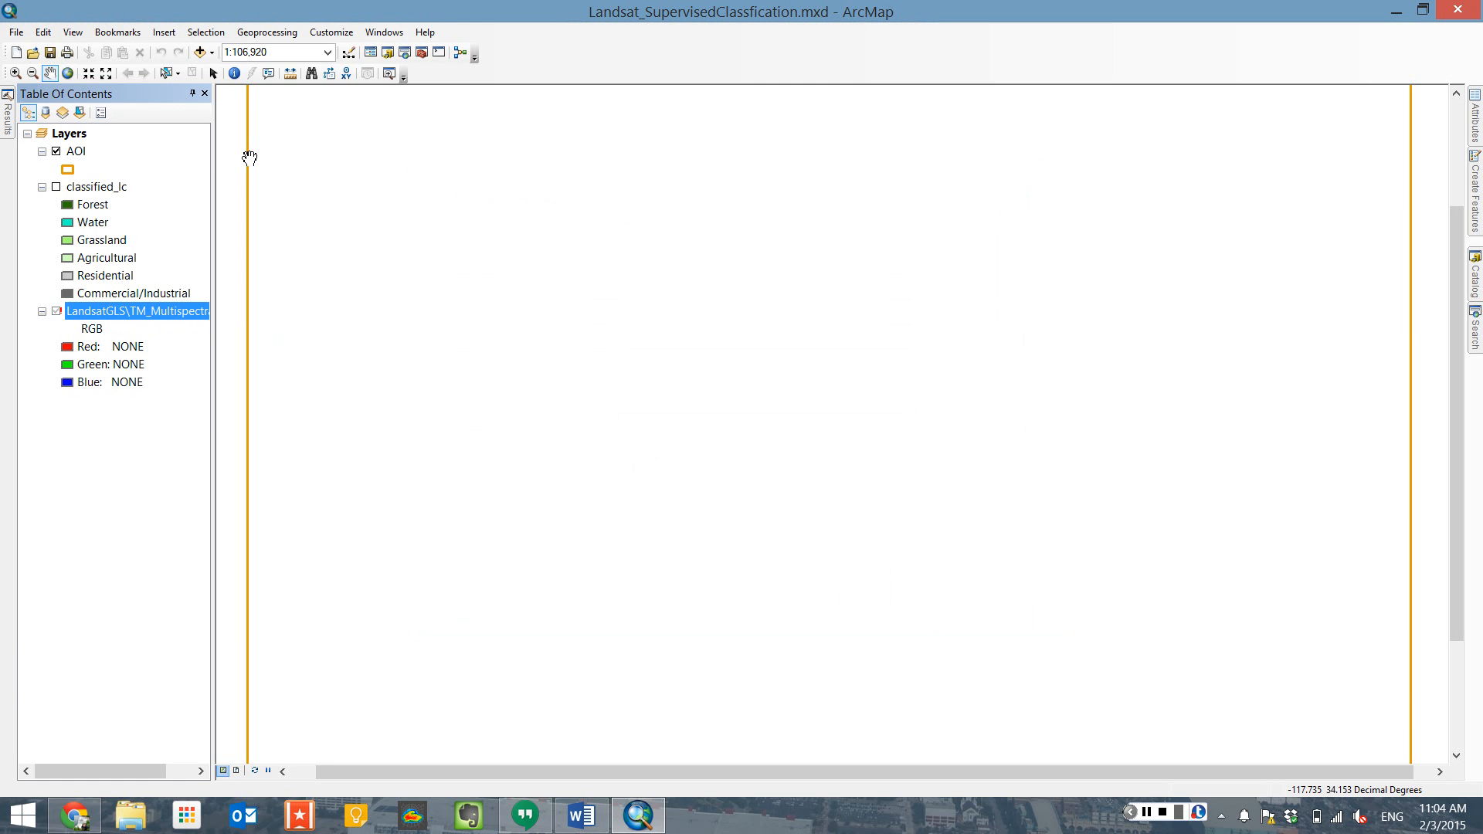
Search ArcGIS Online for TM_Multispectral and add the TM Multispectral 2010 image service to the map.
{"action": "left_click", "coordinate": [213, 54]}
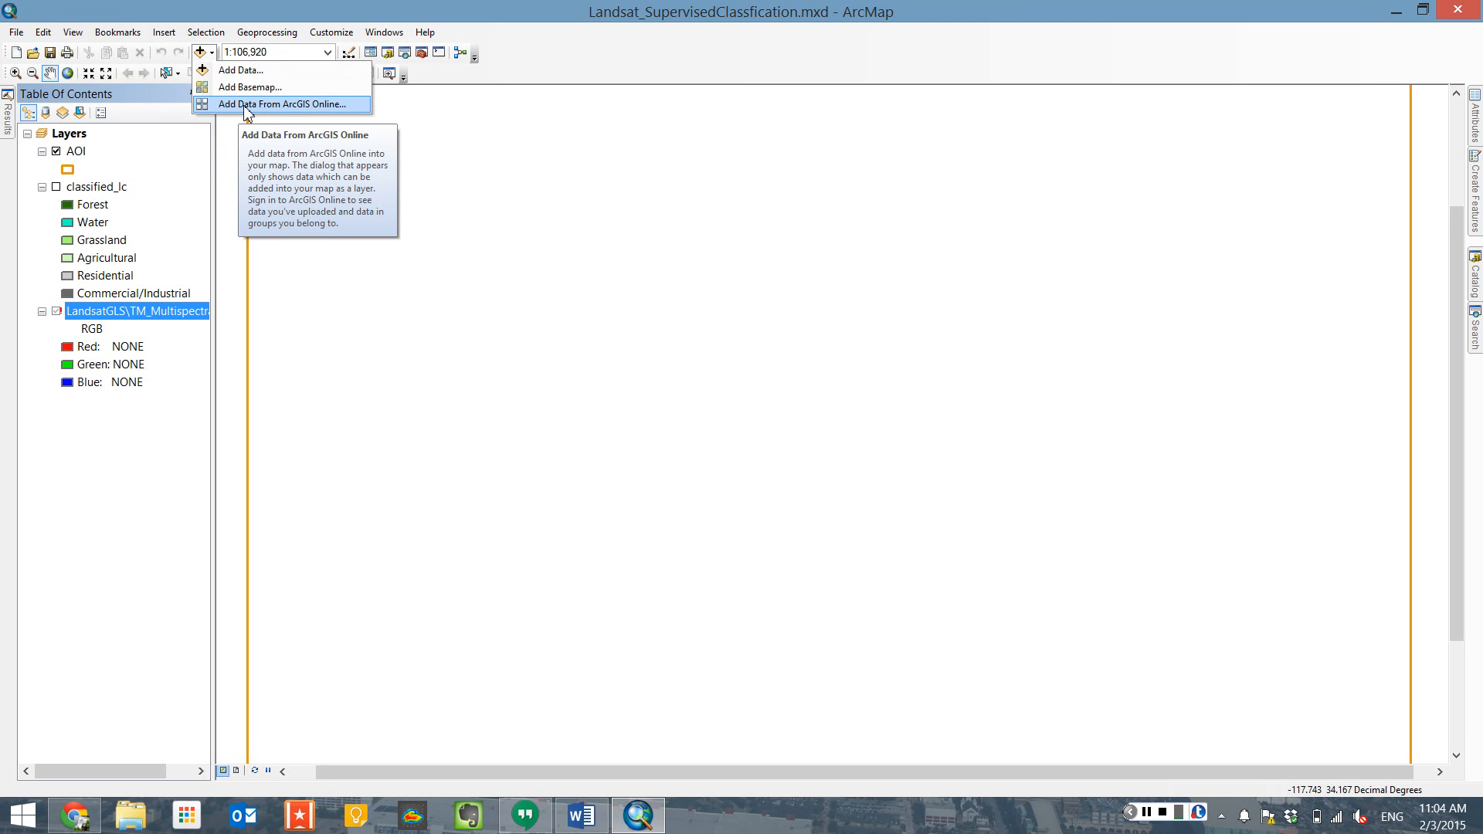
{"action": "left_click", "coordinate": [247, 106]}
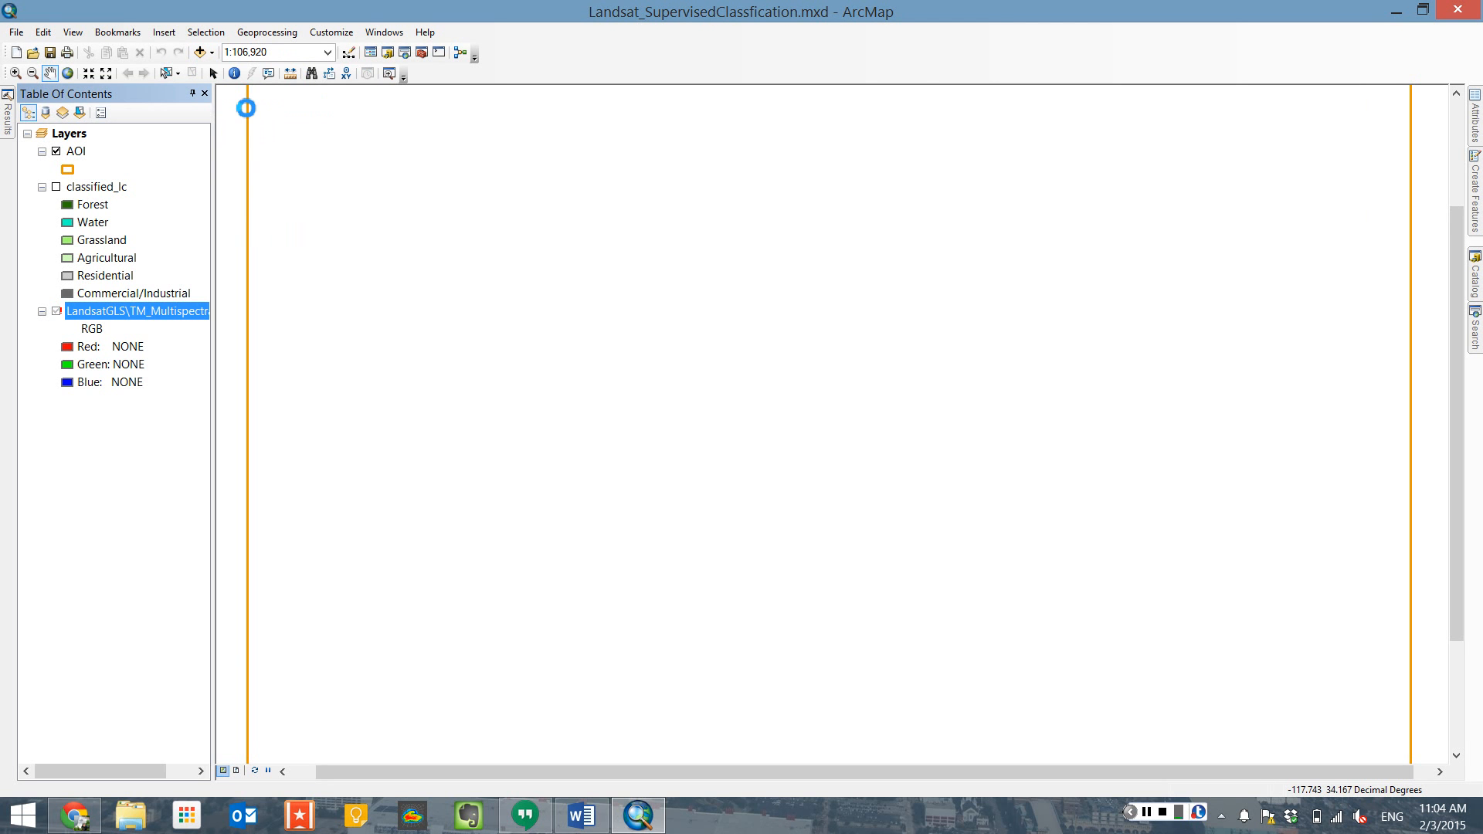
{"action": "left_click_drag", "start_coordinate": [459, 100], "coordinate": [733, 103]}
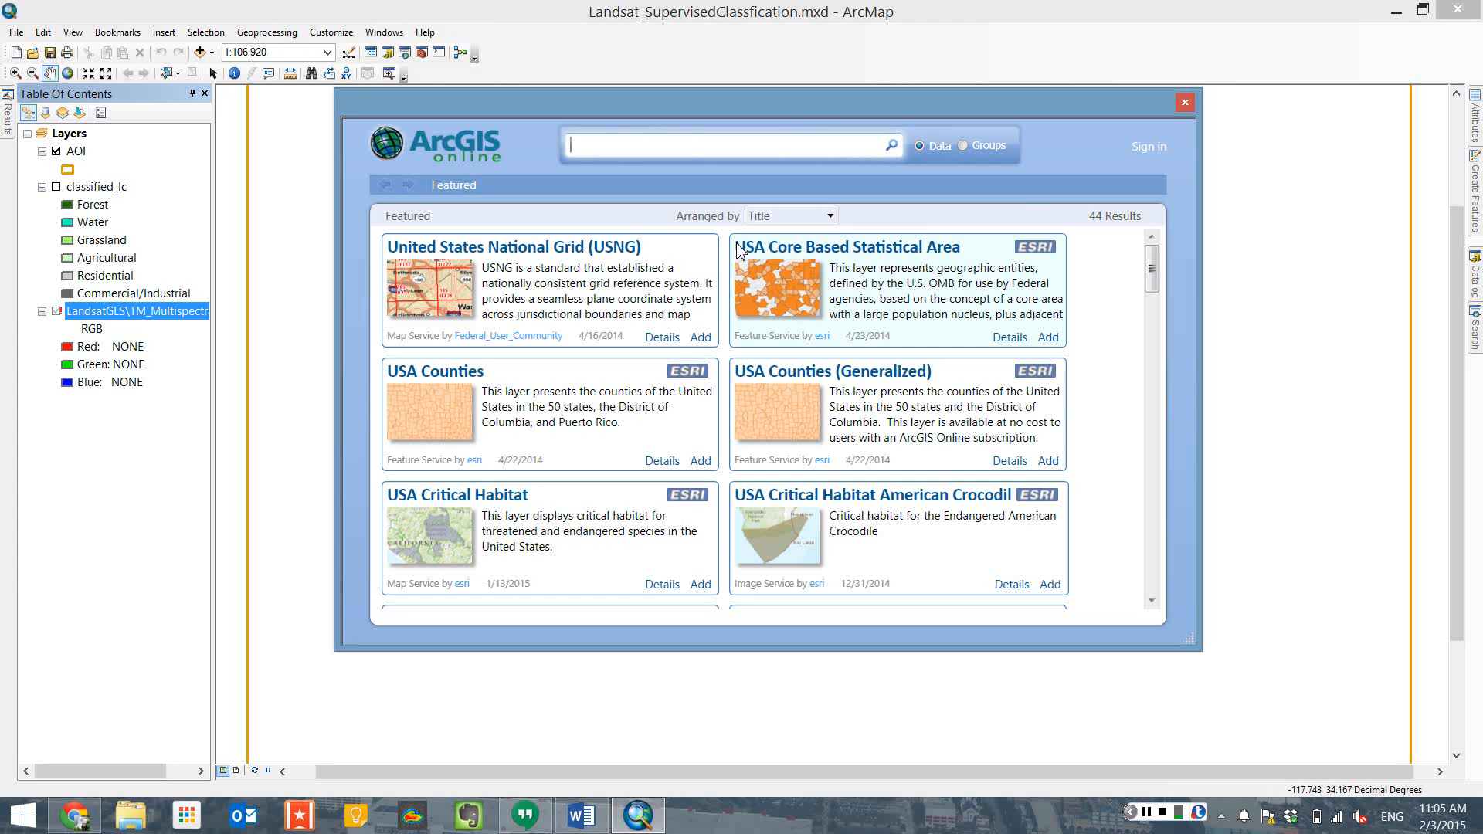
{"action": "type", "text": "TM_Multispectral"}
{"action": "key", "text": "Return"}
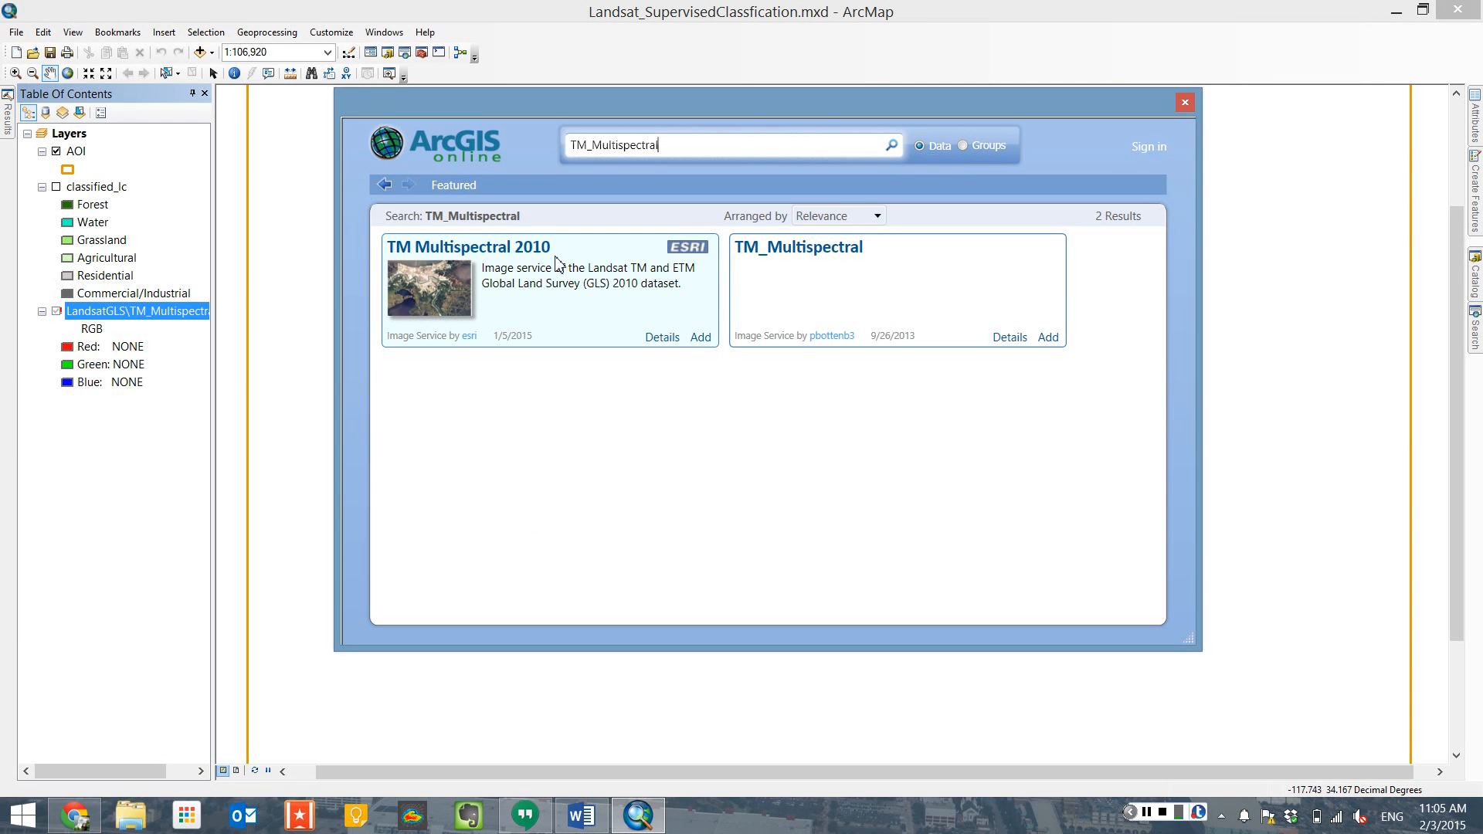
{"action": "left_click", "coordinate": [701, 337]}
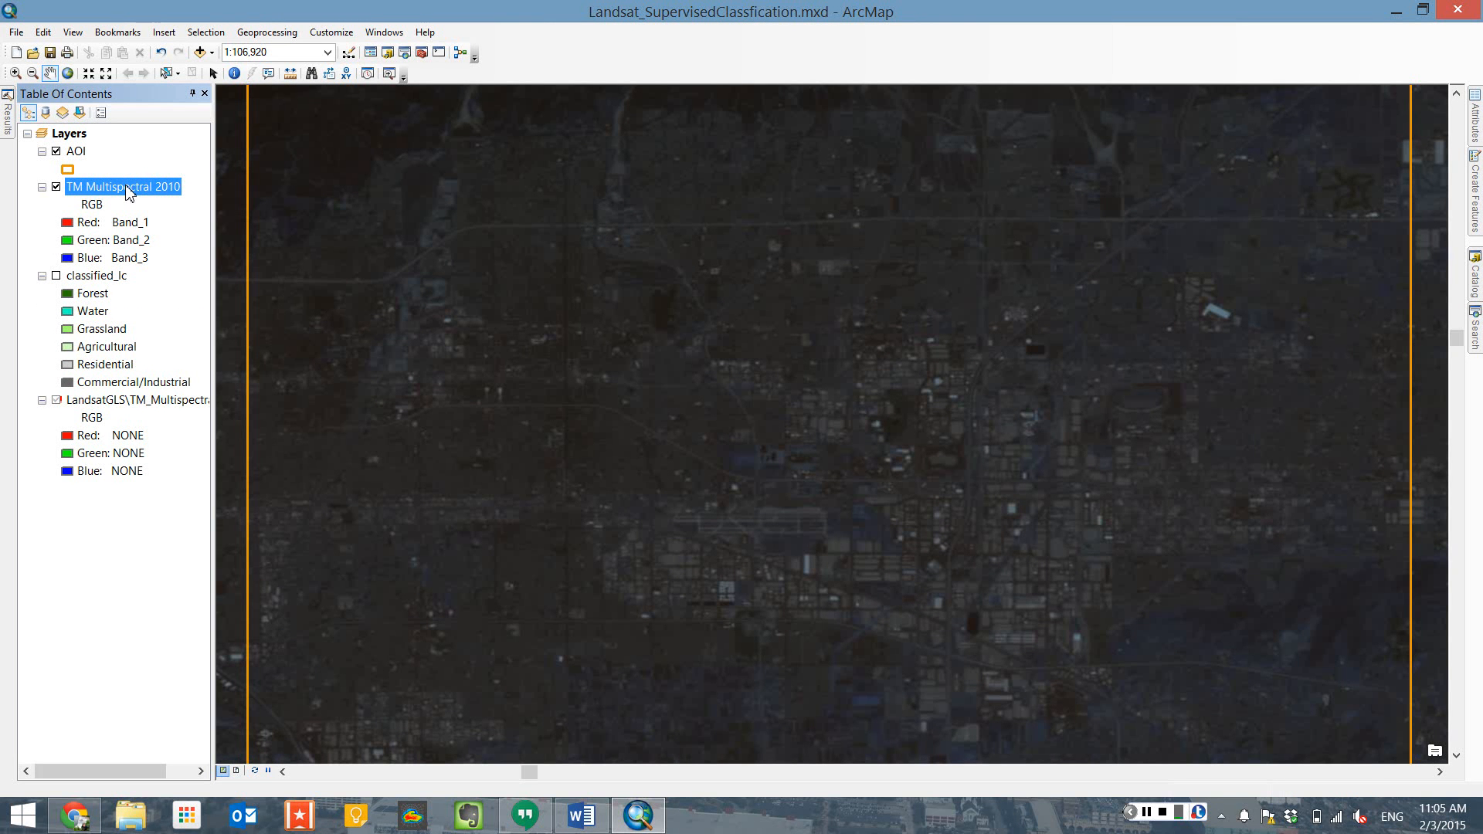
Move the TM Multispectral 2010 layer below classified_lc and remove the LandsatGLS\TM_Multispectral_2000 layer.
{"action": "left_click_drag", "start_coordinate": [127, 191], "coordinate": [117, 341]}
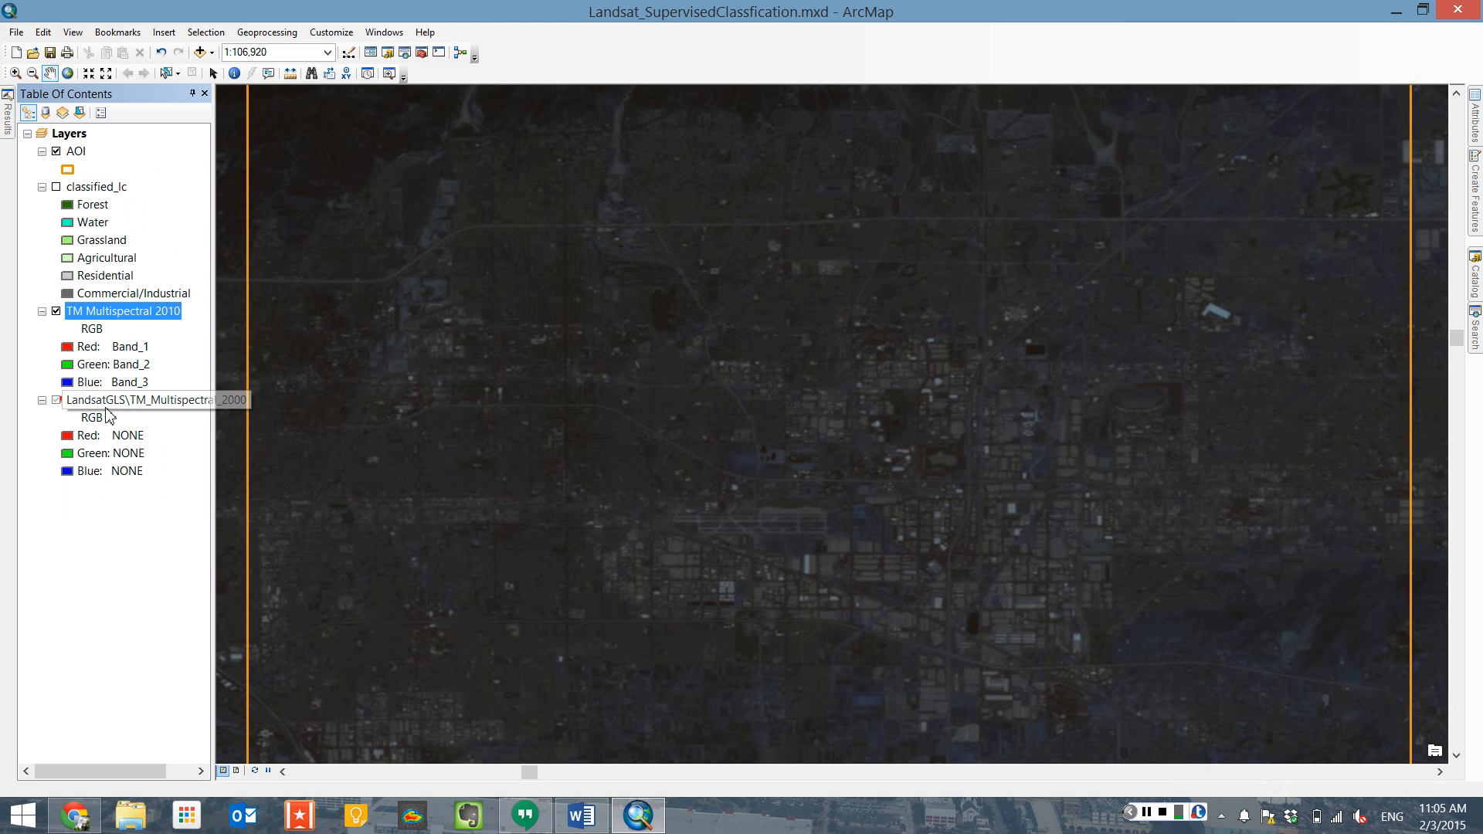
{"action": "left_click", "coordinate": [109, 399]}
{"action": "right_click", "coordinate": [111, 400]}
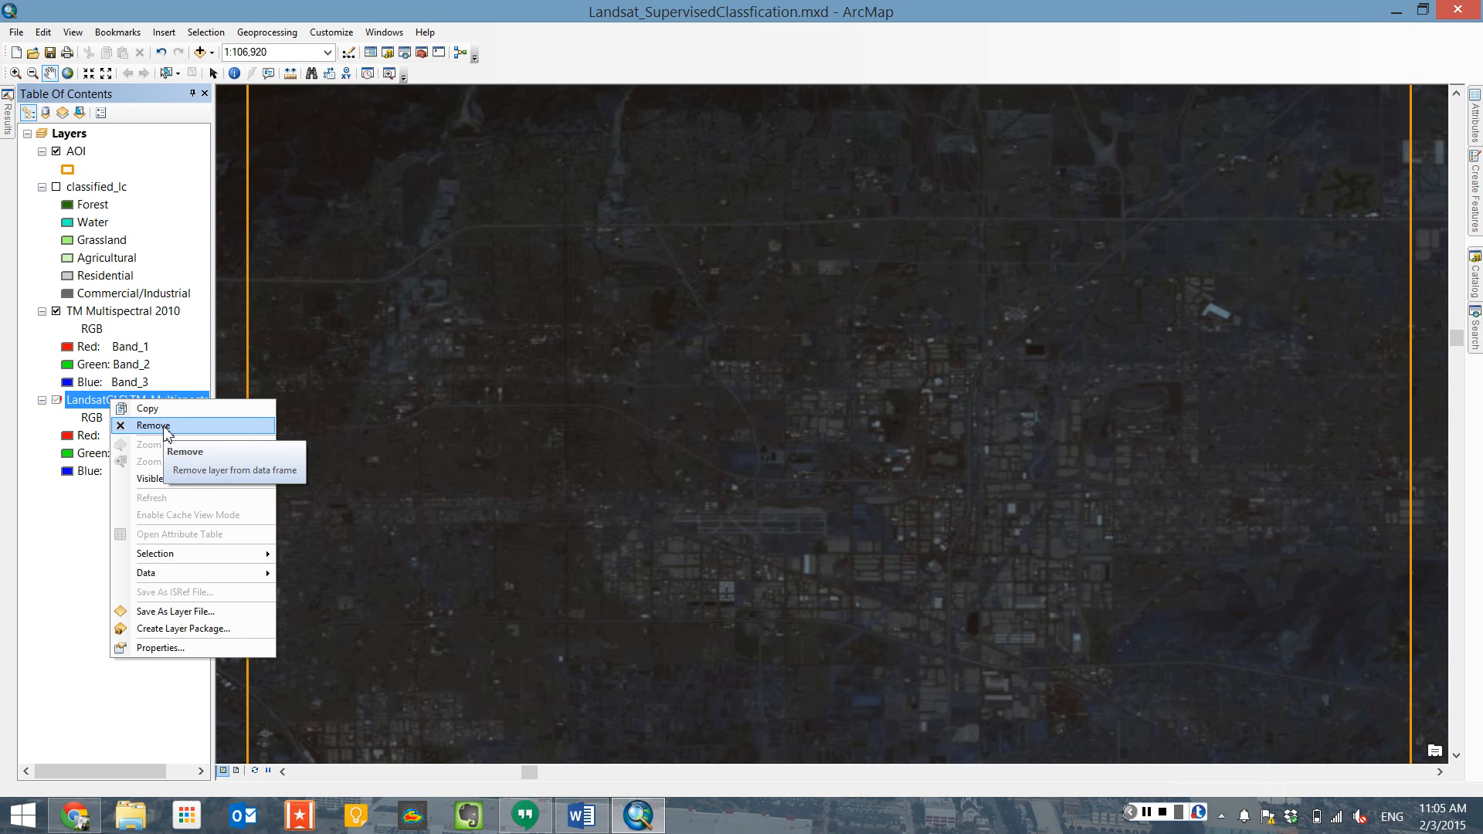
{"action": "left_click", "coordinate": [165, 426]}
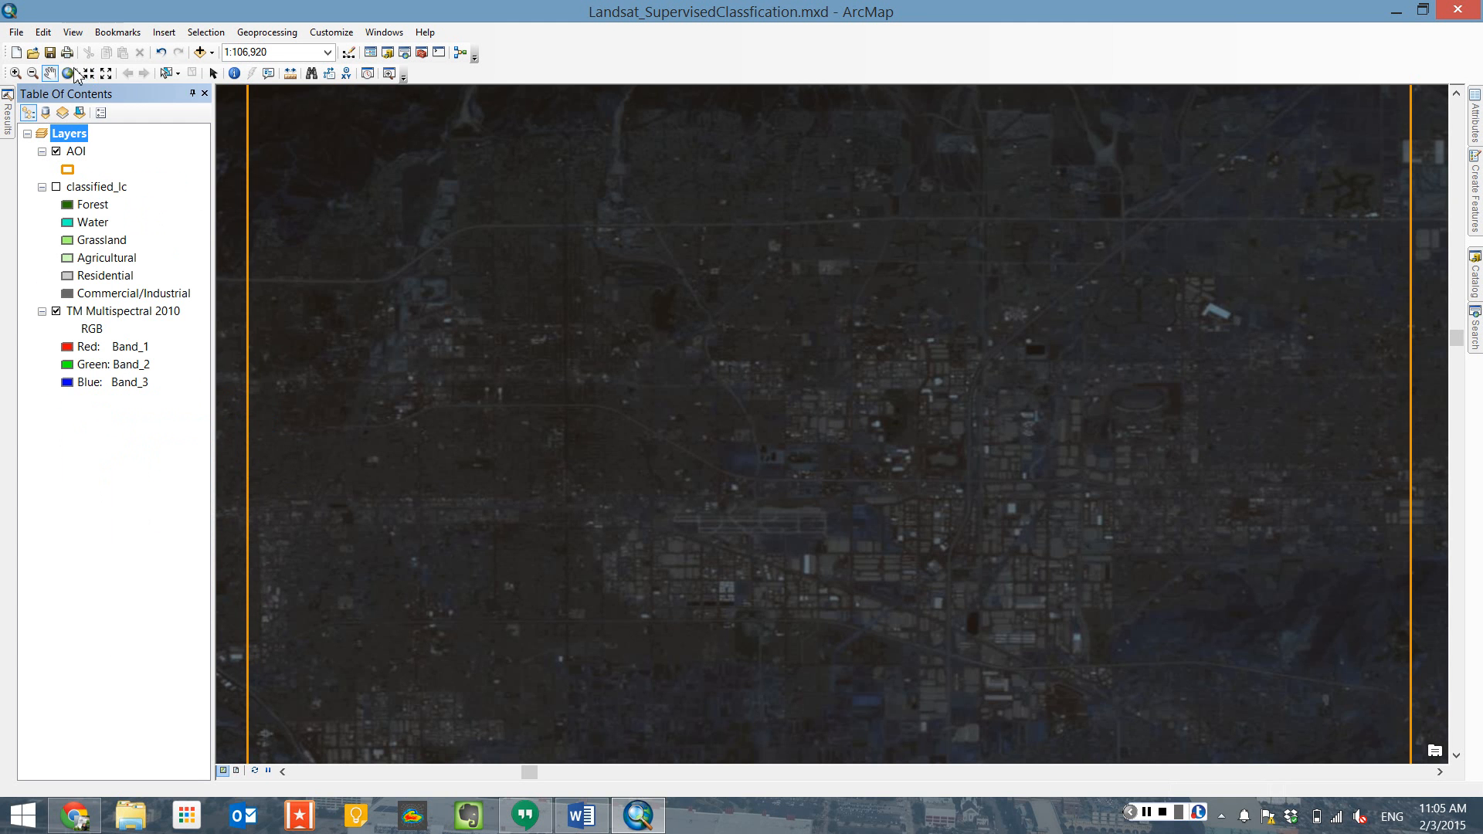
Save the map document and fit the view to the full AOI boundary.
{"action": "left_click", "coordinate": [51, 53]}
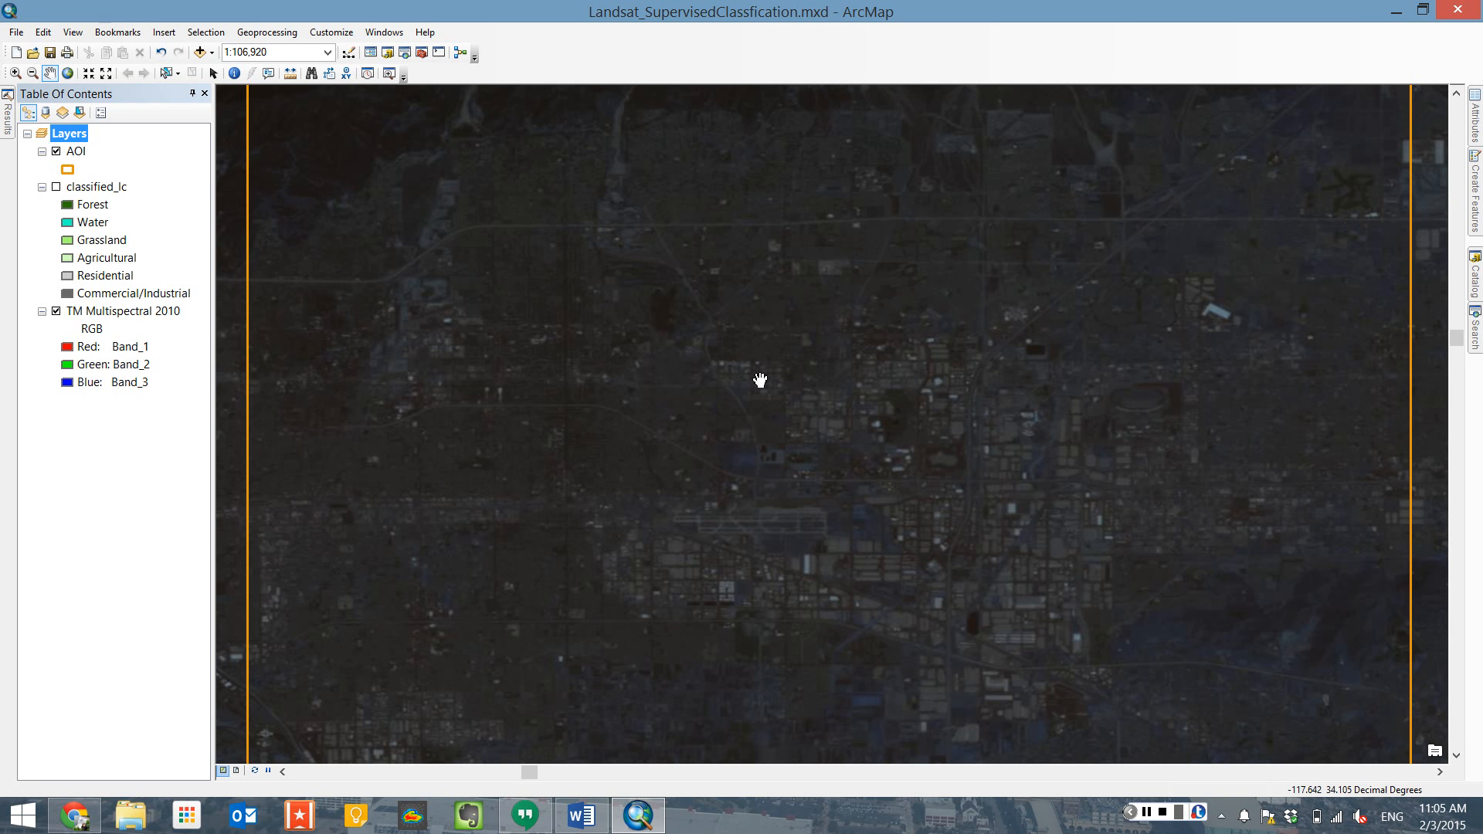
{"action": "left_click", "coordinate": [68, 74]}
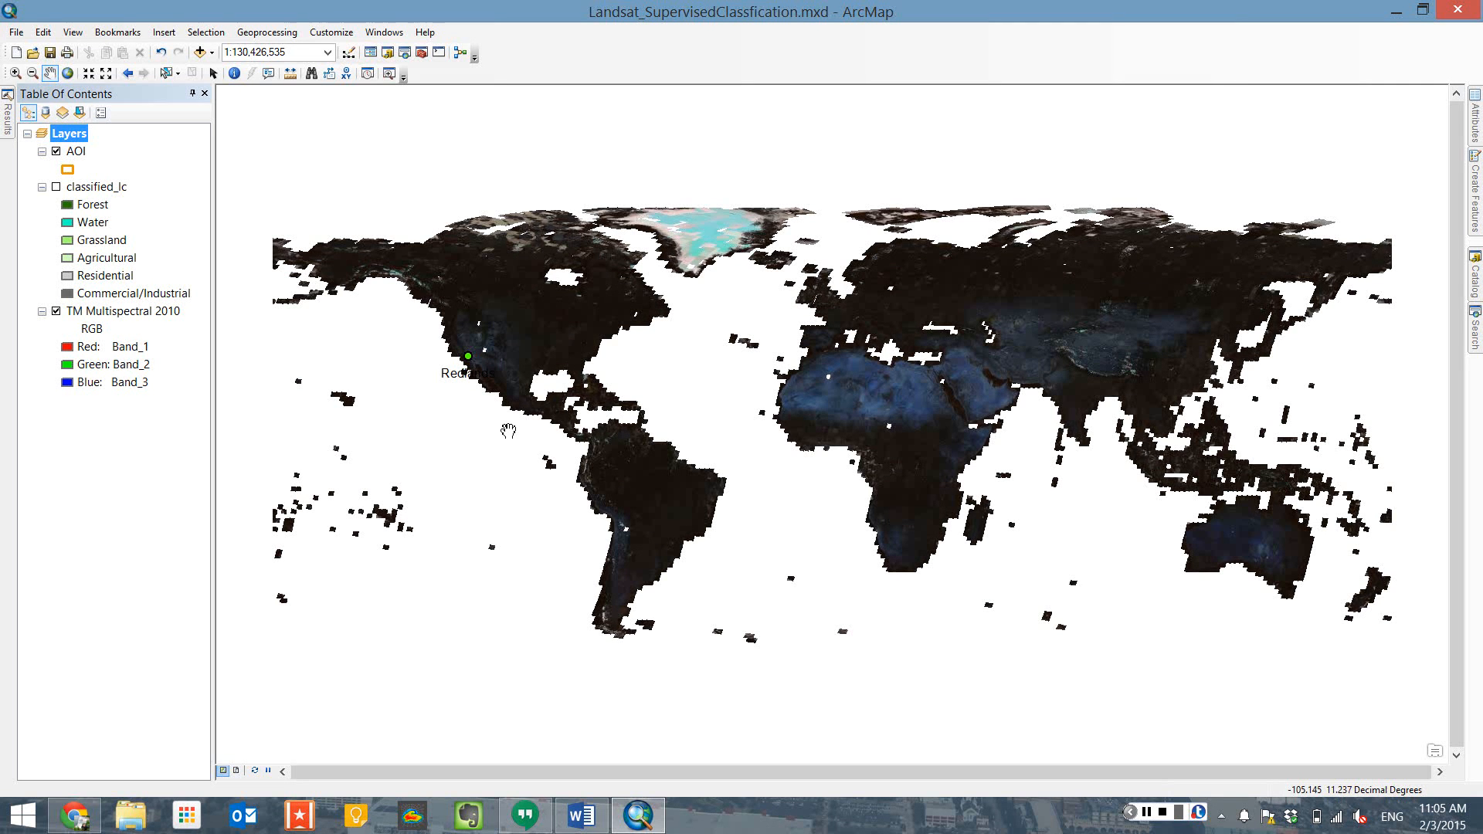
{"action": "left_click", "coordinate": [129, 72]}
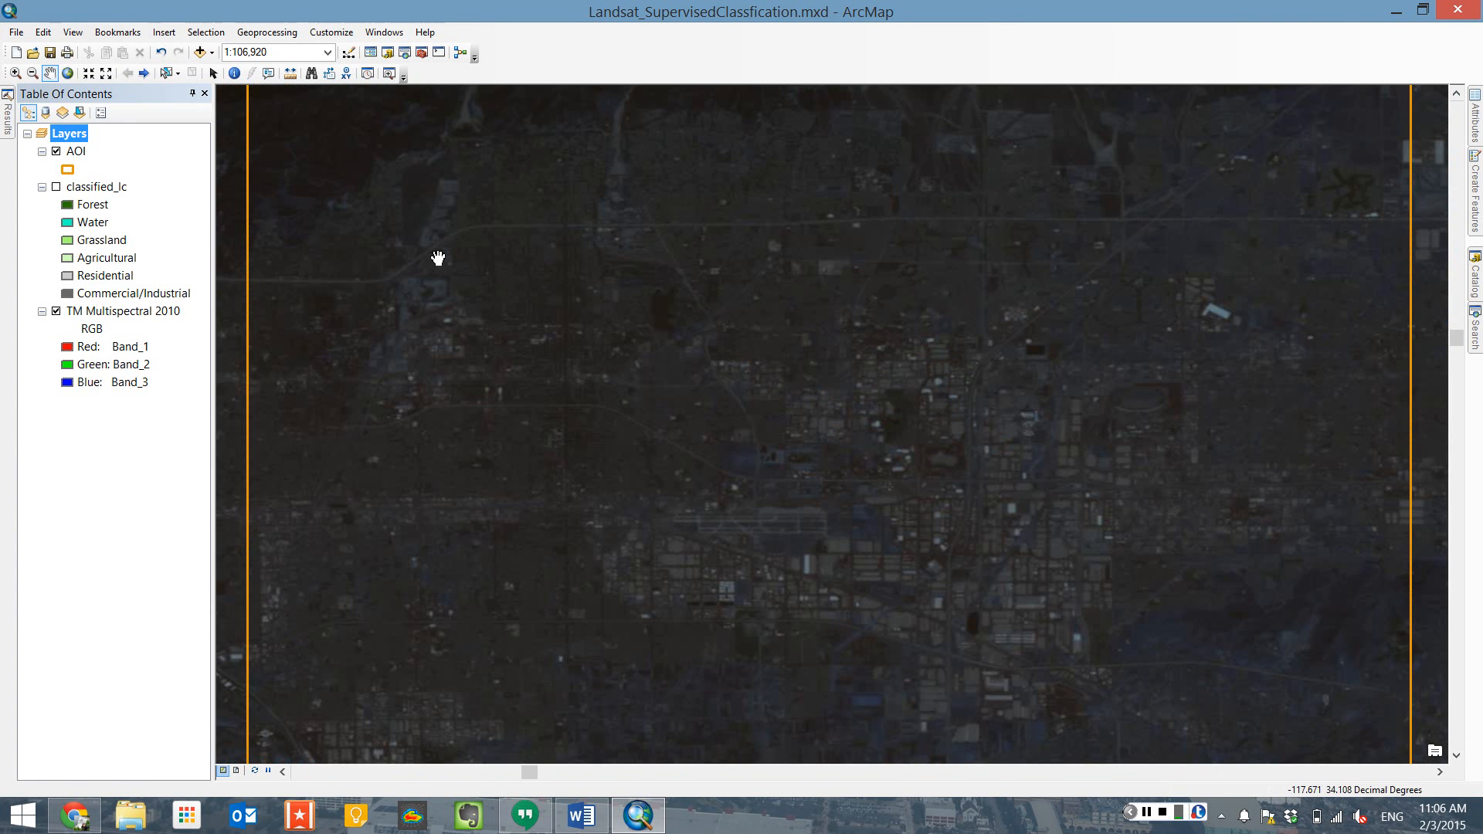
{"action": "right_click", "coordinate": [75, 150]}
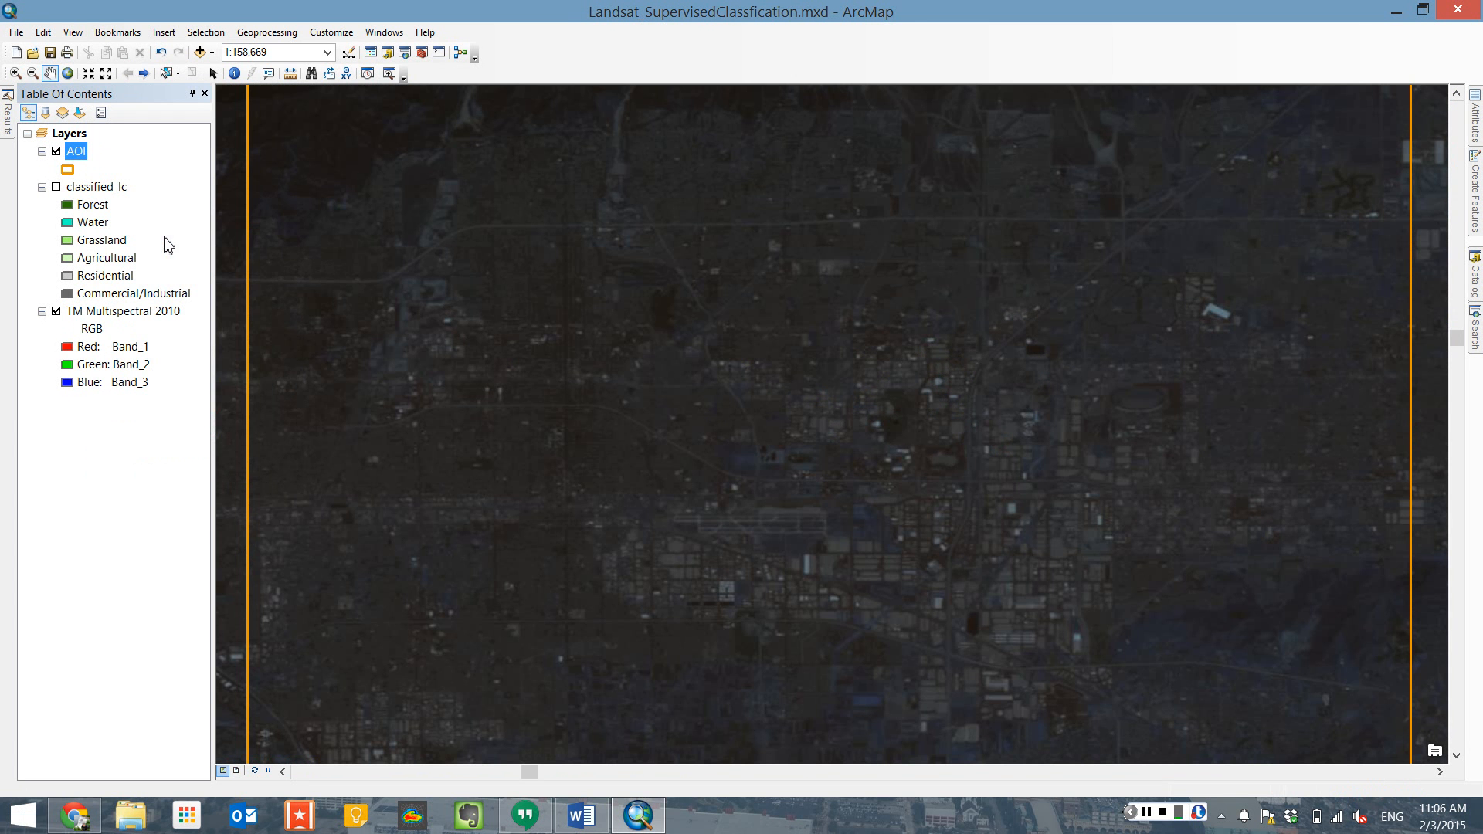
{"action": "left_click", "coordinate": [104, 75]}
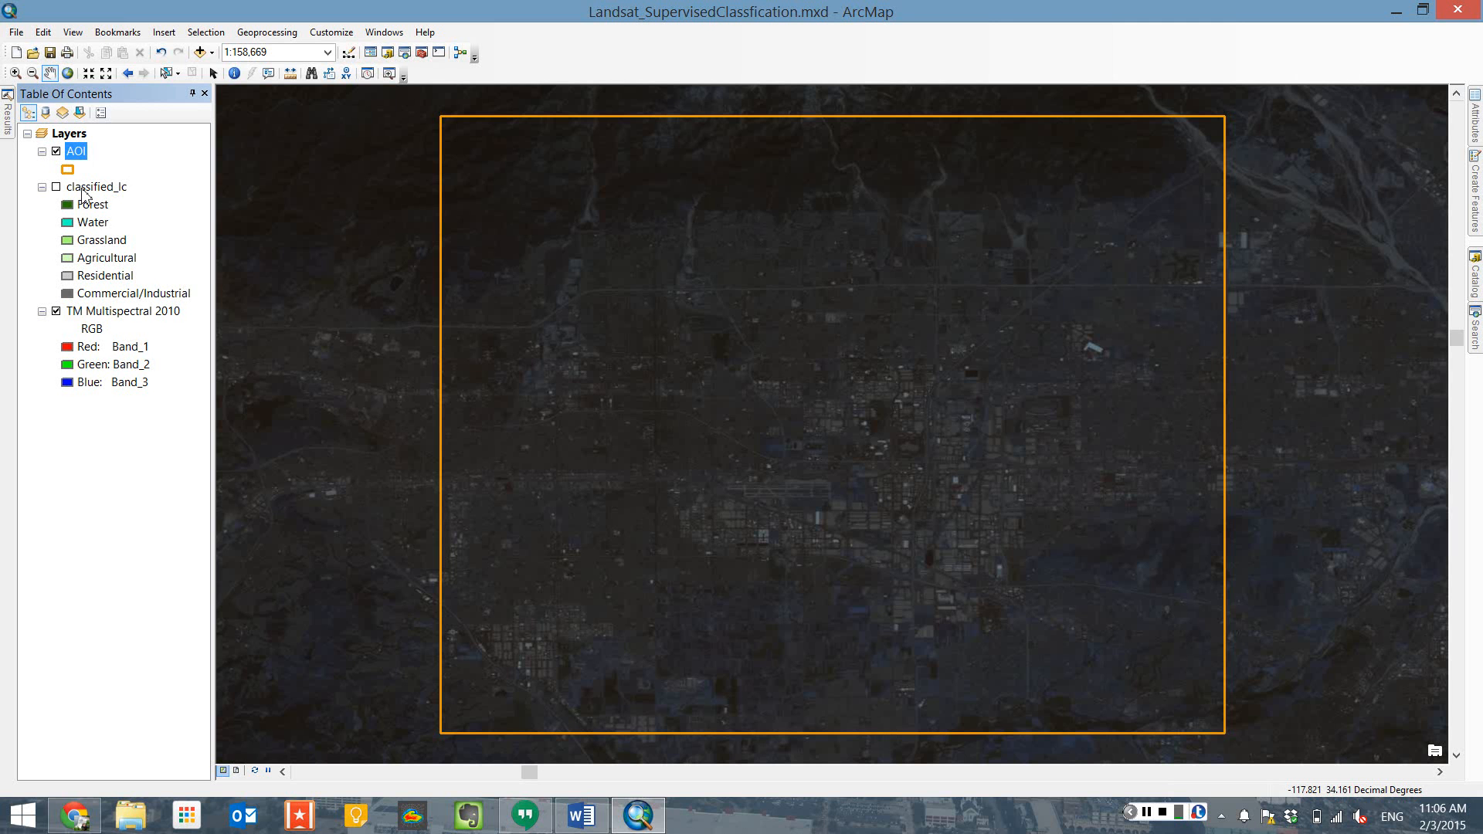
Set the TM Multispectral 2010 layer's stretch statistics to From Current Display Extent and refresh the map.
{"action": "left_click", "coordinate": [111, 313]}
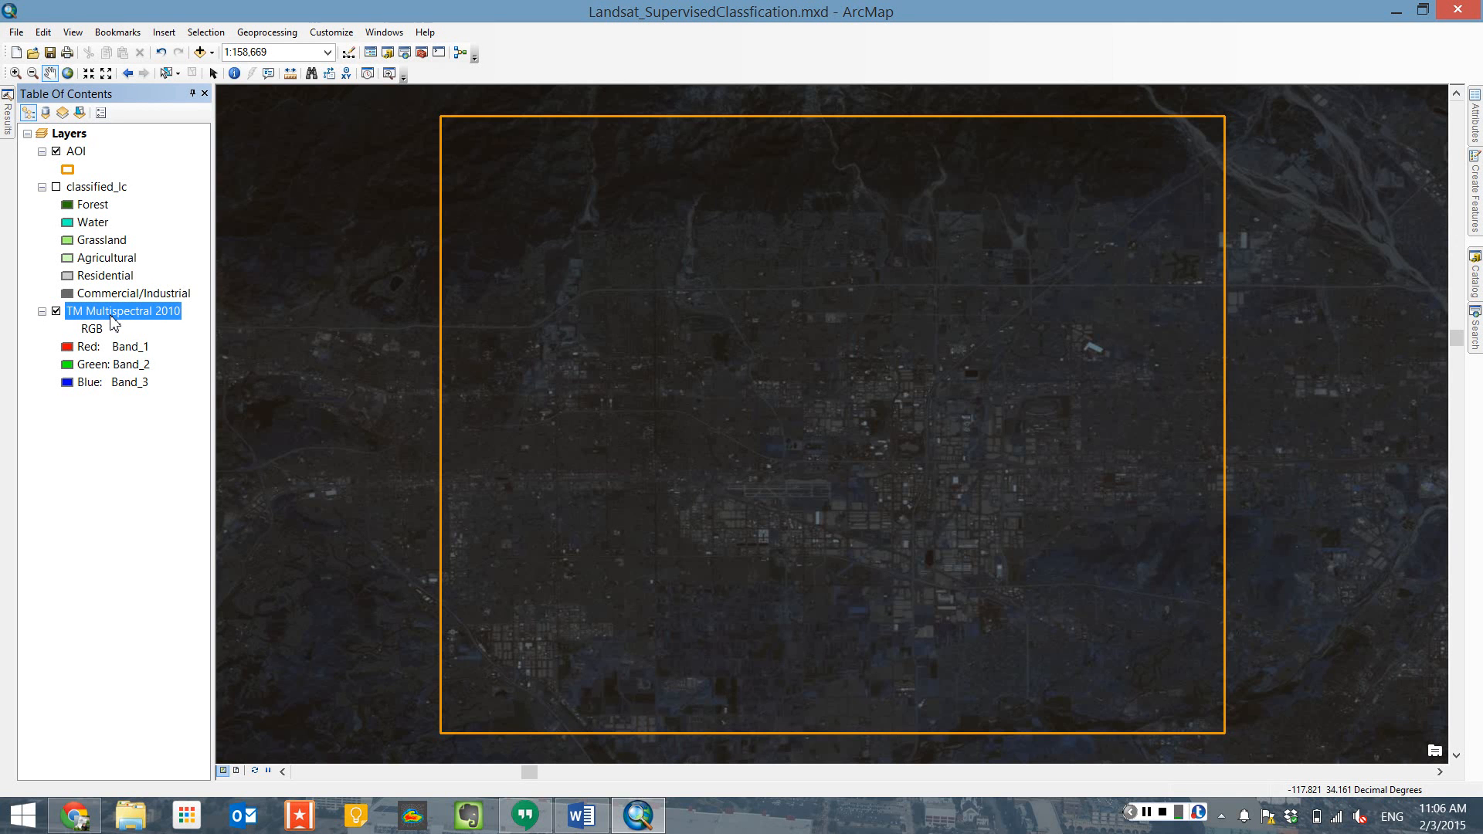
{"action": "double_click", "coordinate": [113, 318]}
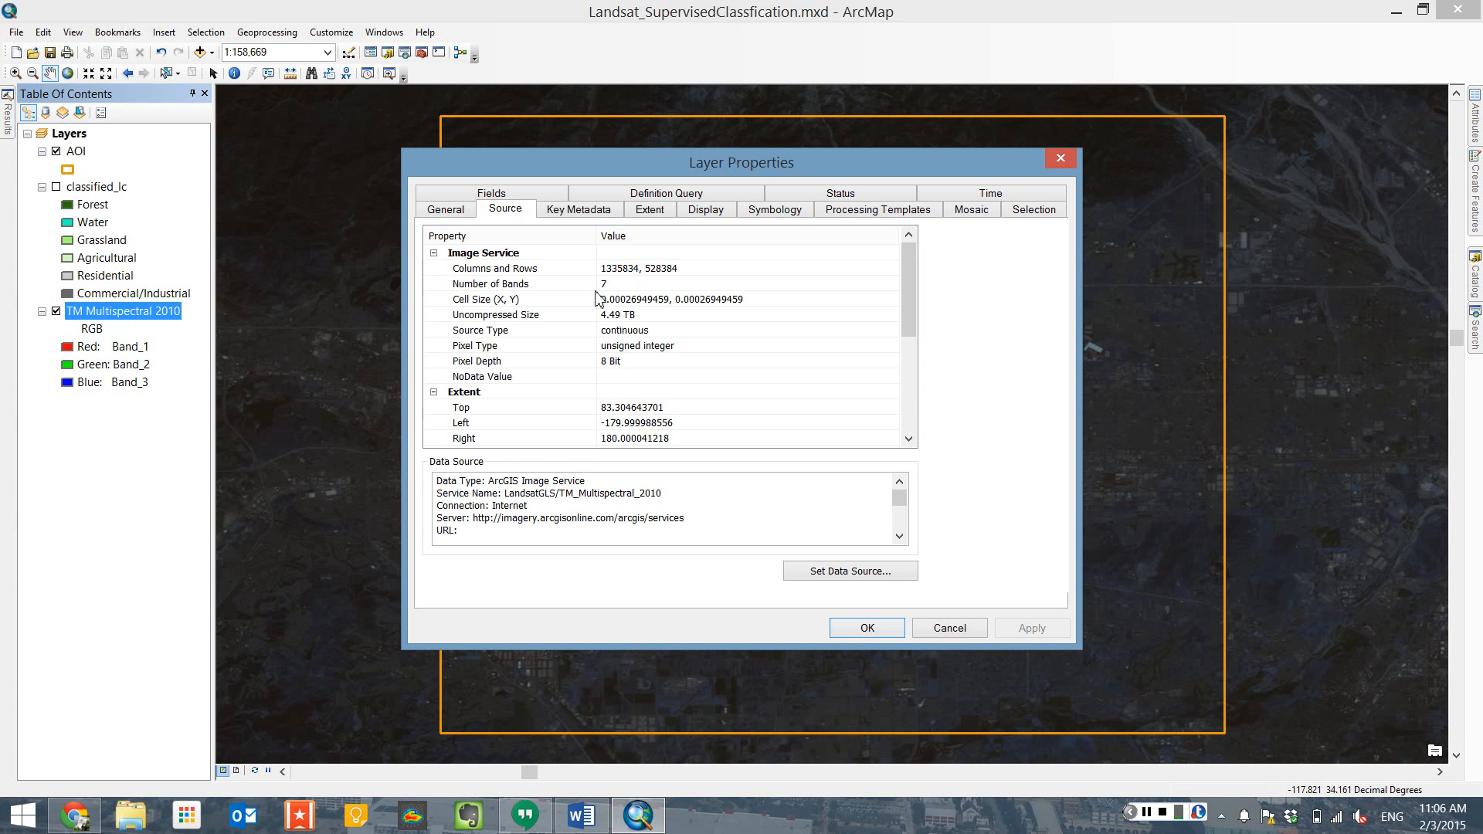
{"action": "left_click", "coordinate": [776, 210]}
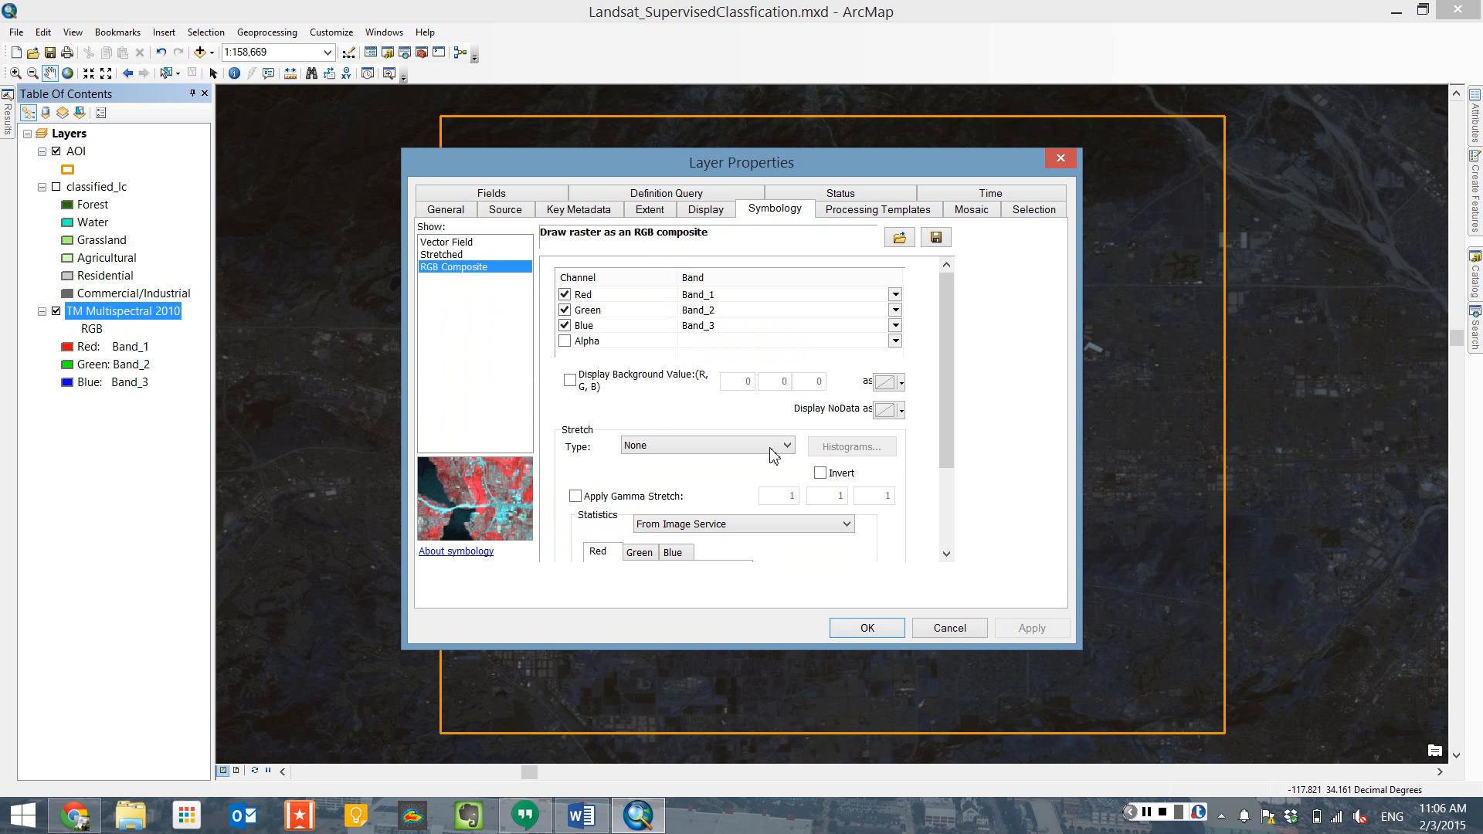
{"action": "left_click", "coordinate": [662, 526]}
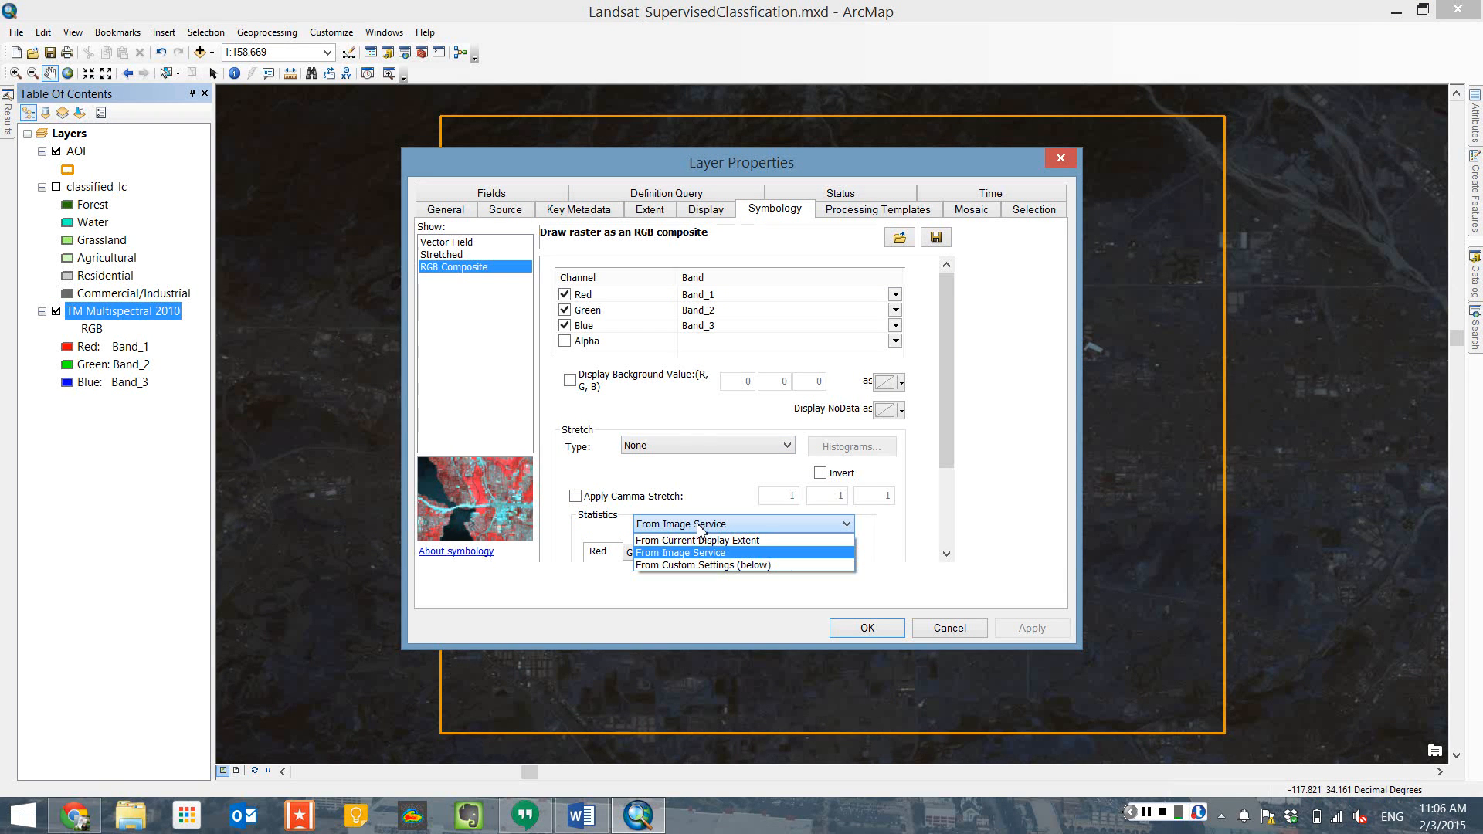
{"action": "left_click", "coordinate": [748, 540]}
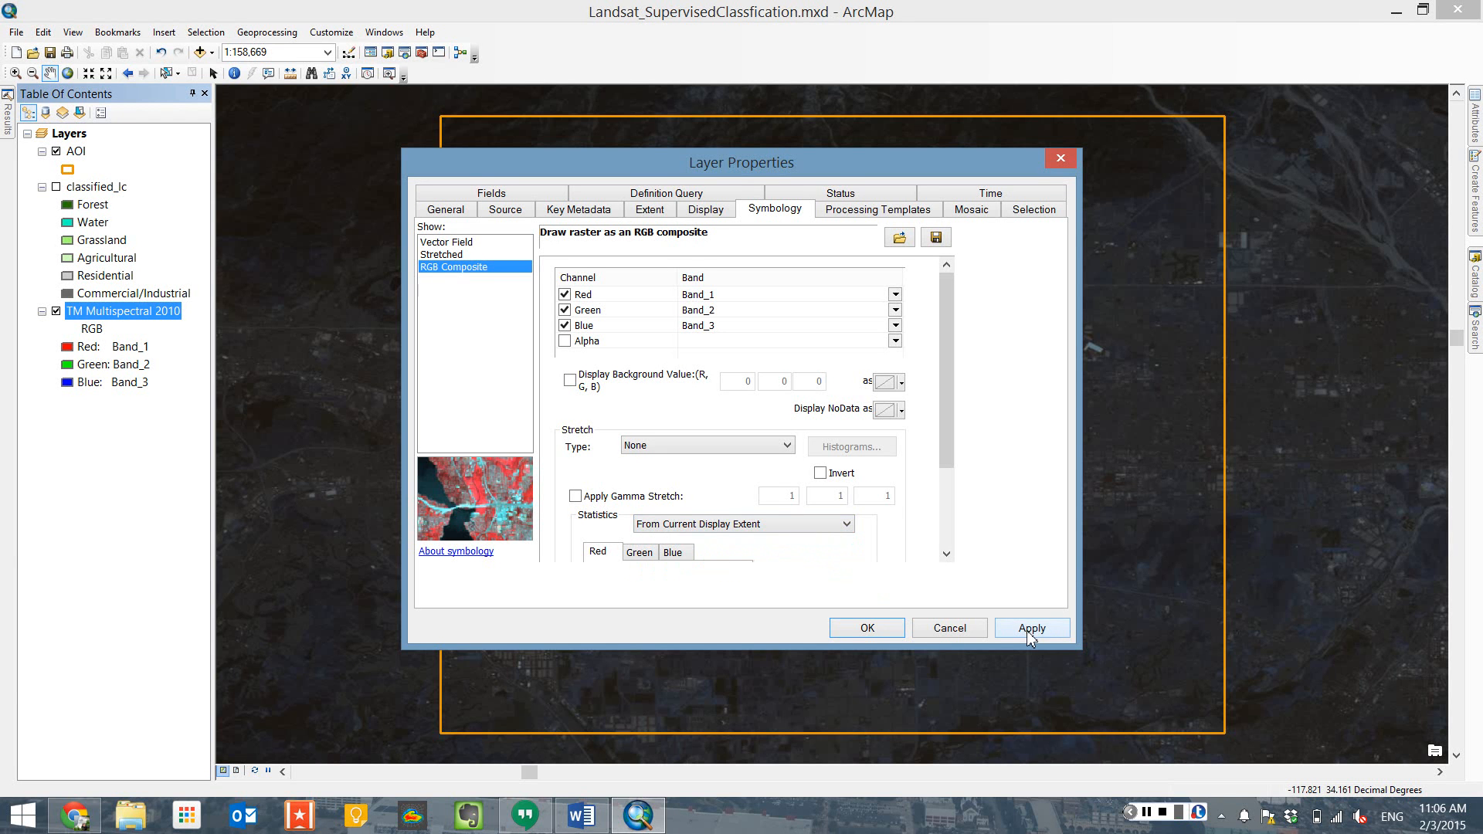
{"action": "left_click", "coordinate": [869, 629]}
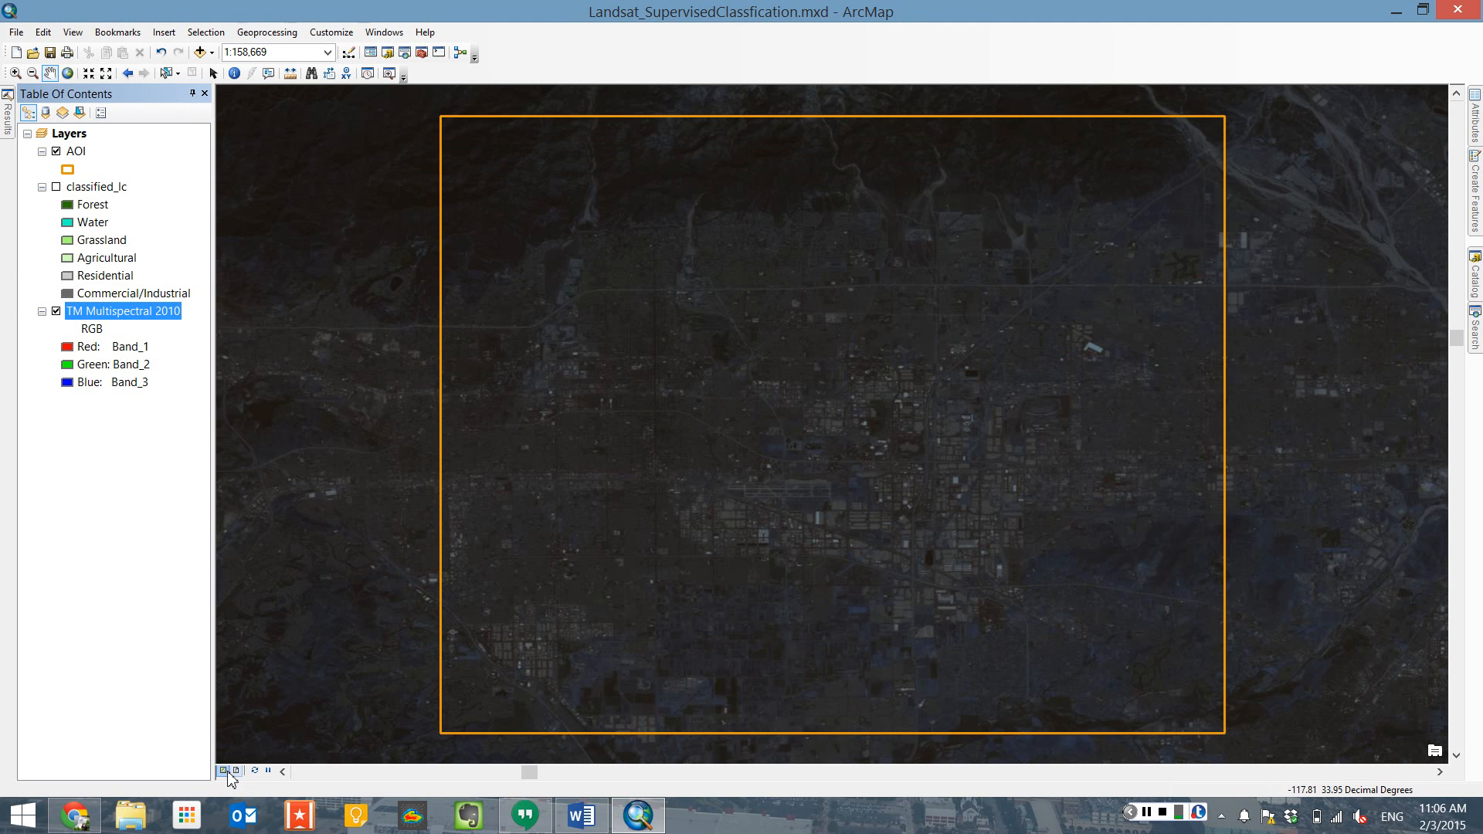
{"action": "left_click", "coordinate": [254, 771]}
Assign Band_3 to the red channel and Band_1 to the blue channel of the TM Multispectral 2010 layer.
{"action": "double_click", "coordinate": [174, 312]}
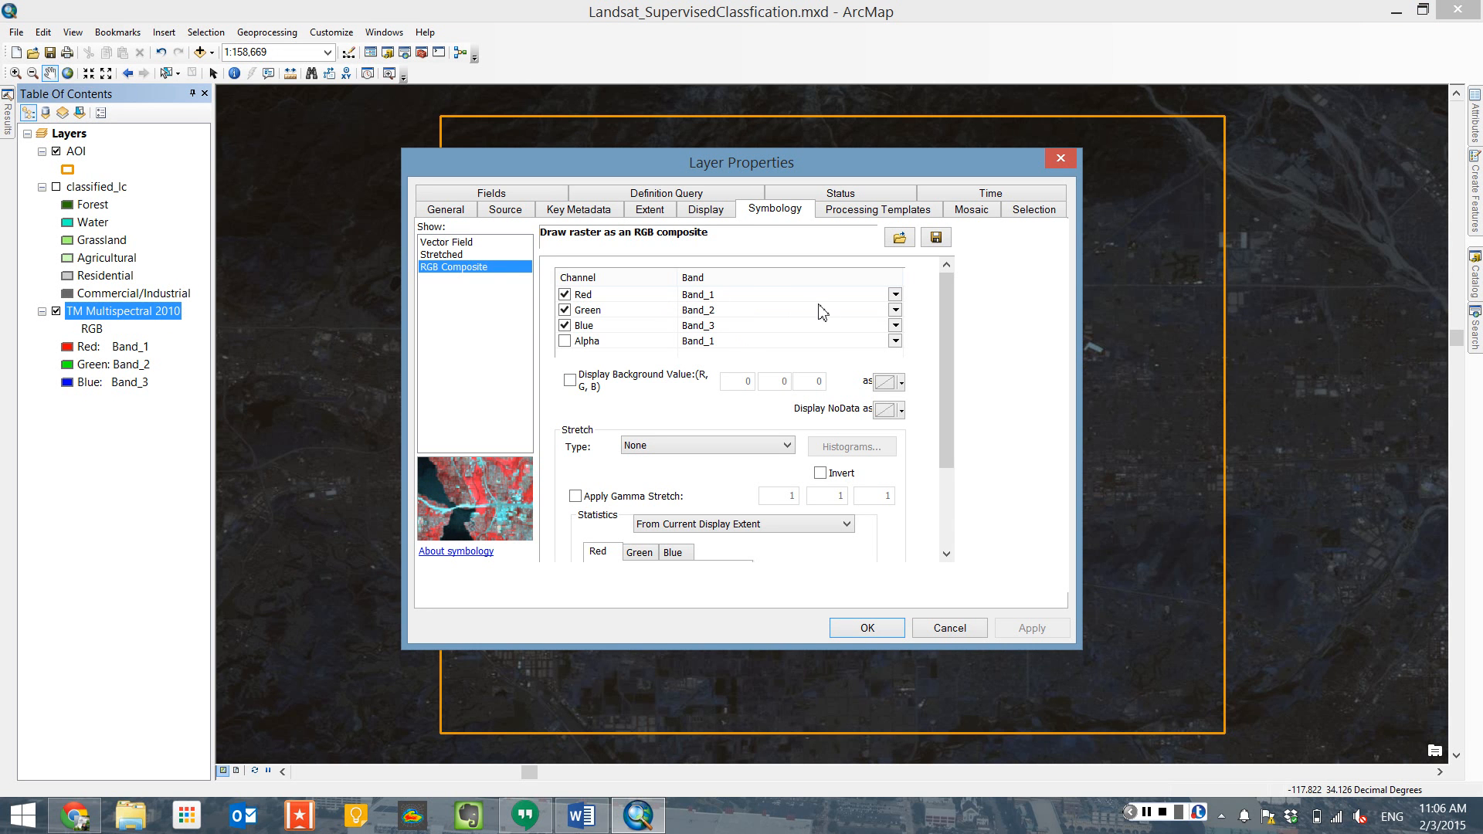
{"action": "left_click", "coordinate": [737, 298]}
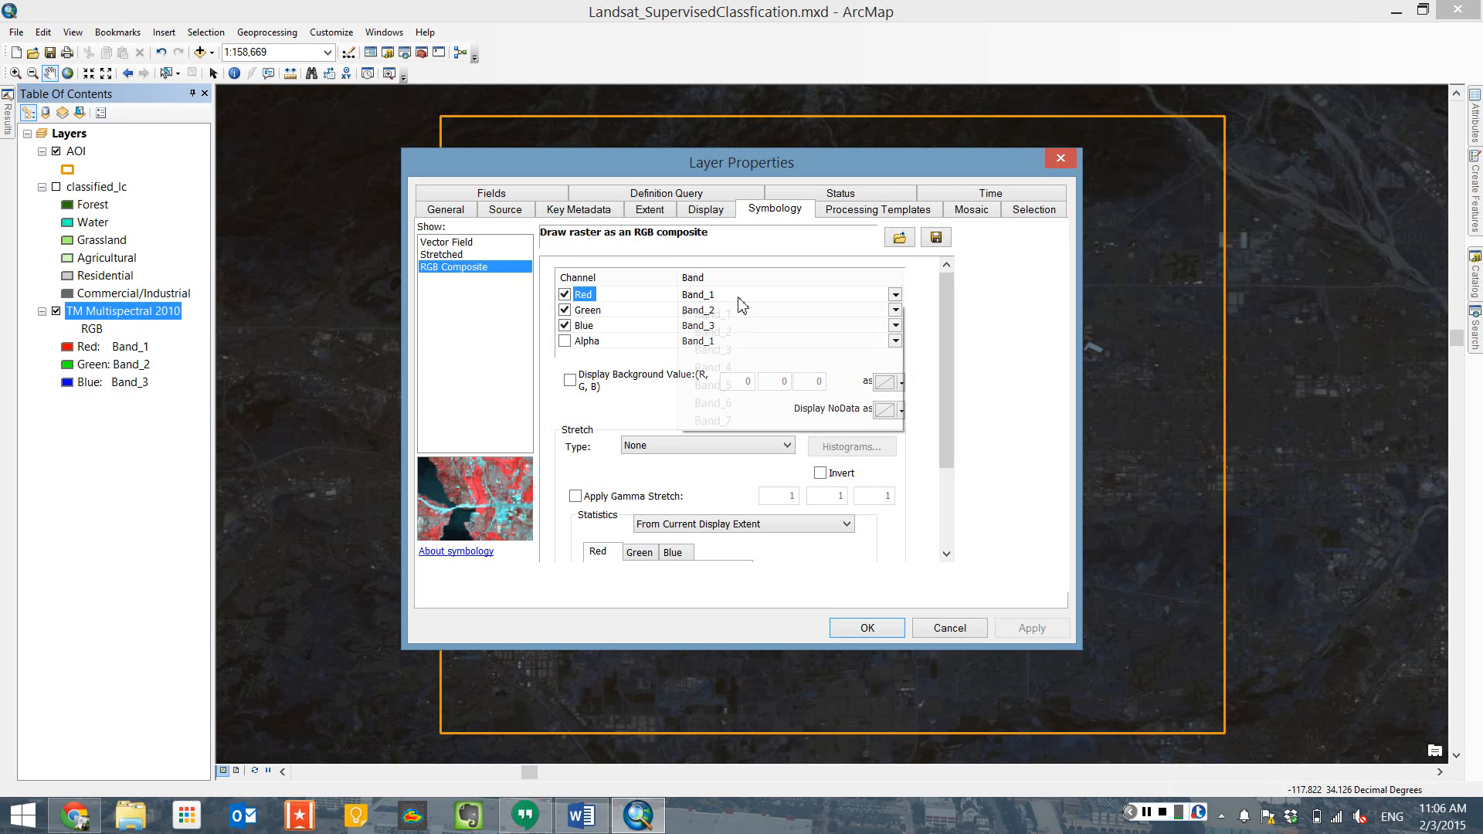
{"action": "left_click", "coordinate": [742, 350]}
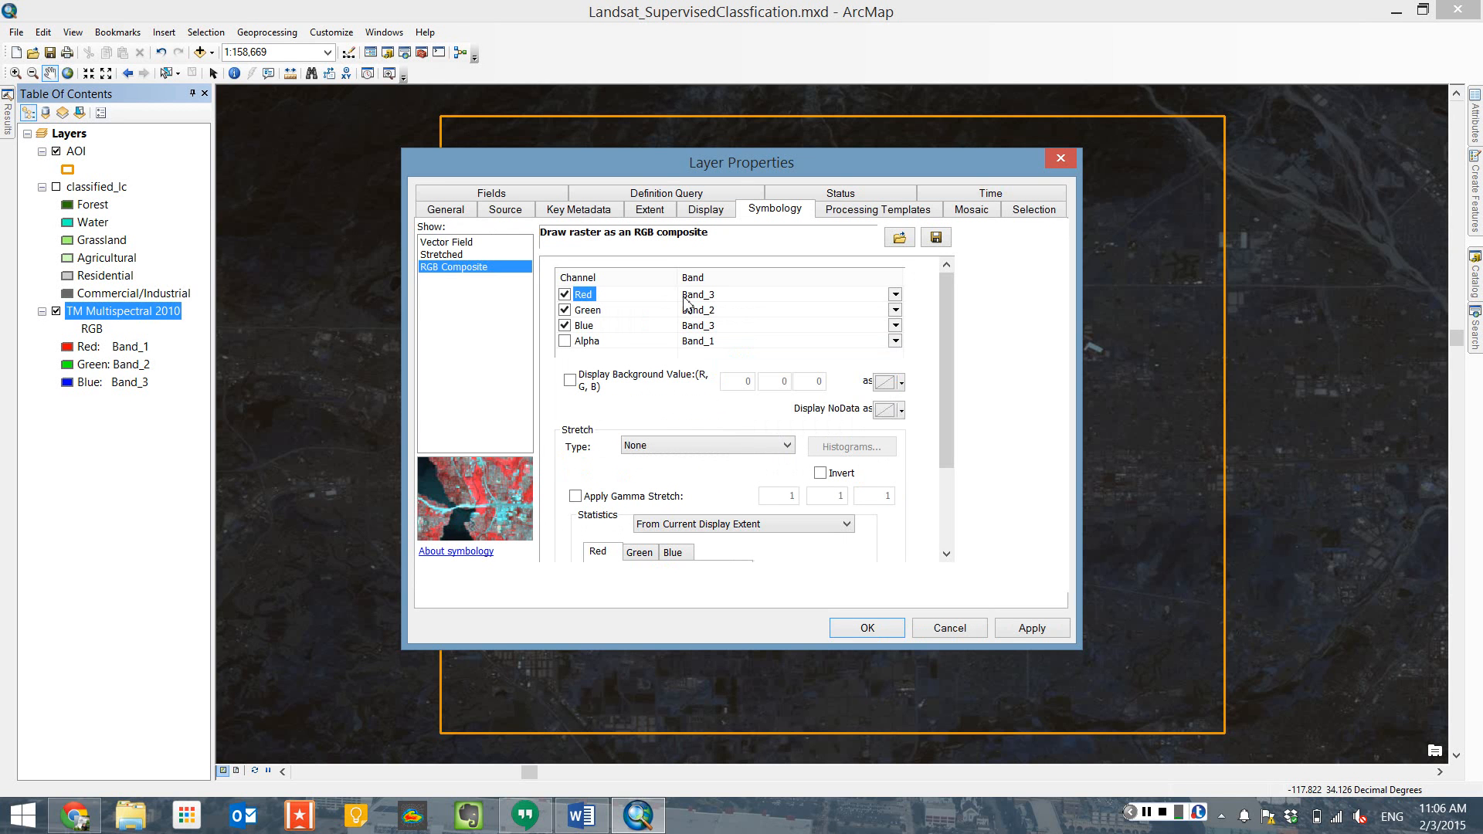
{"action": "left_click", "coordinate": [720, 327]}
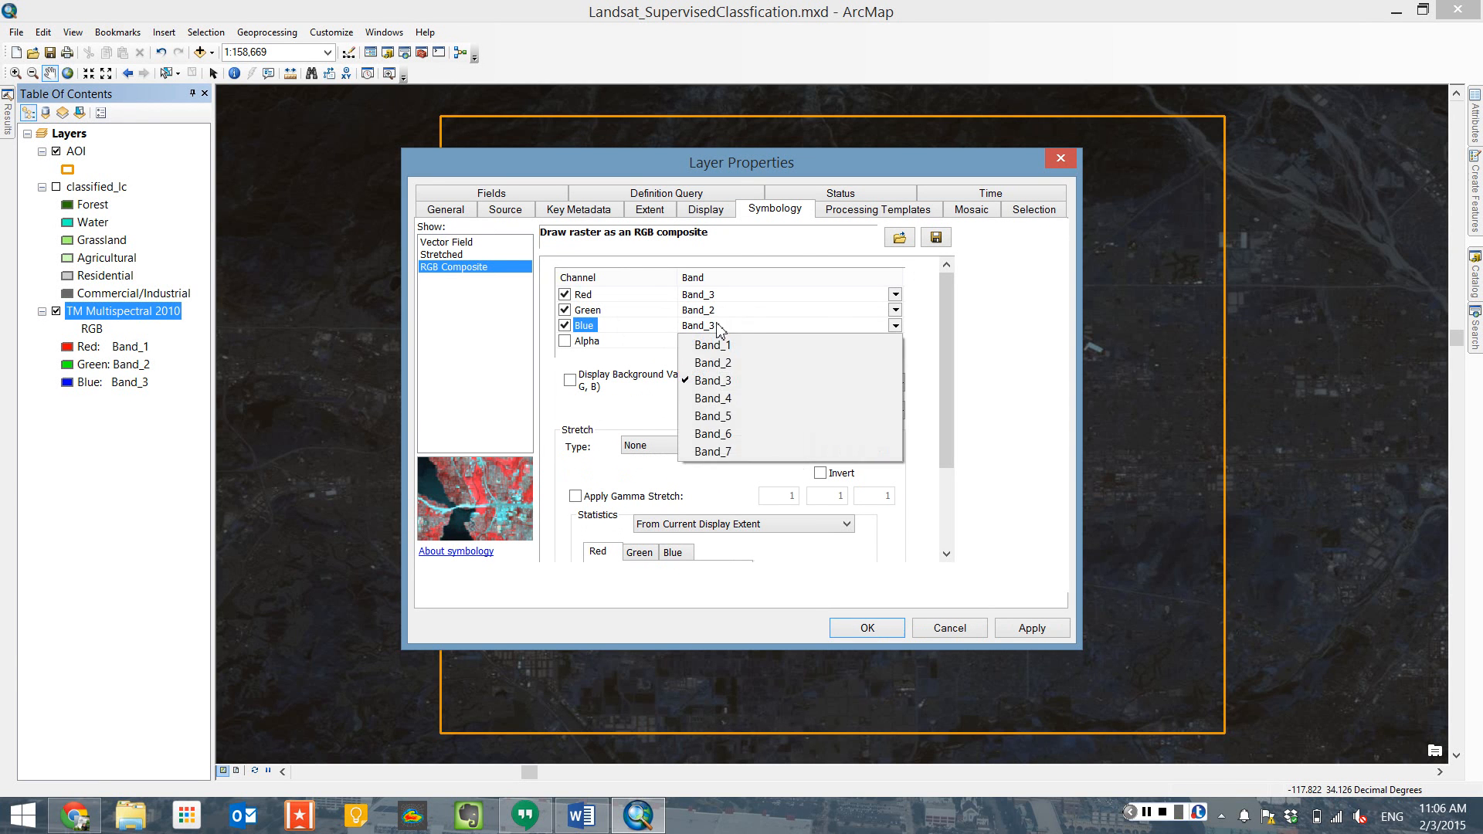
{"action": "left_click", "coordinate": [714, 345]}
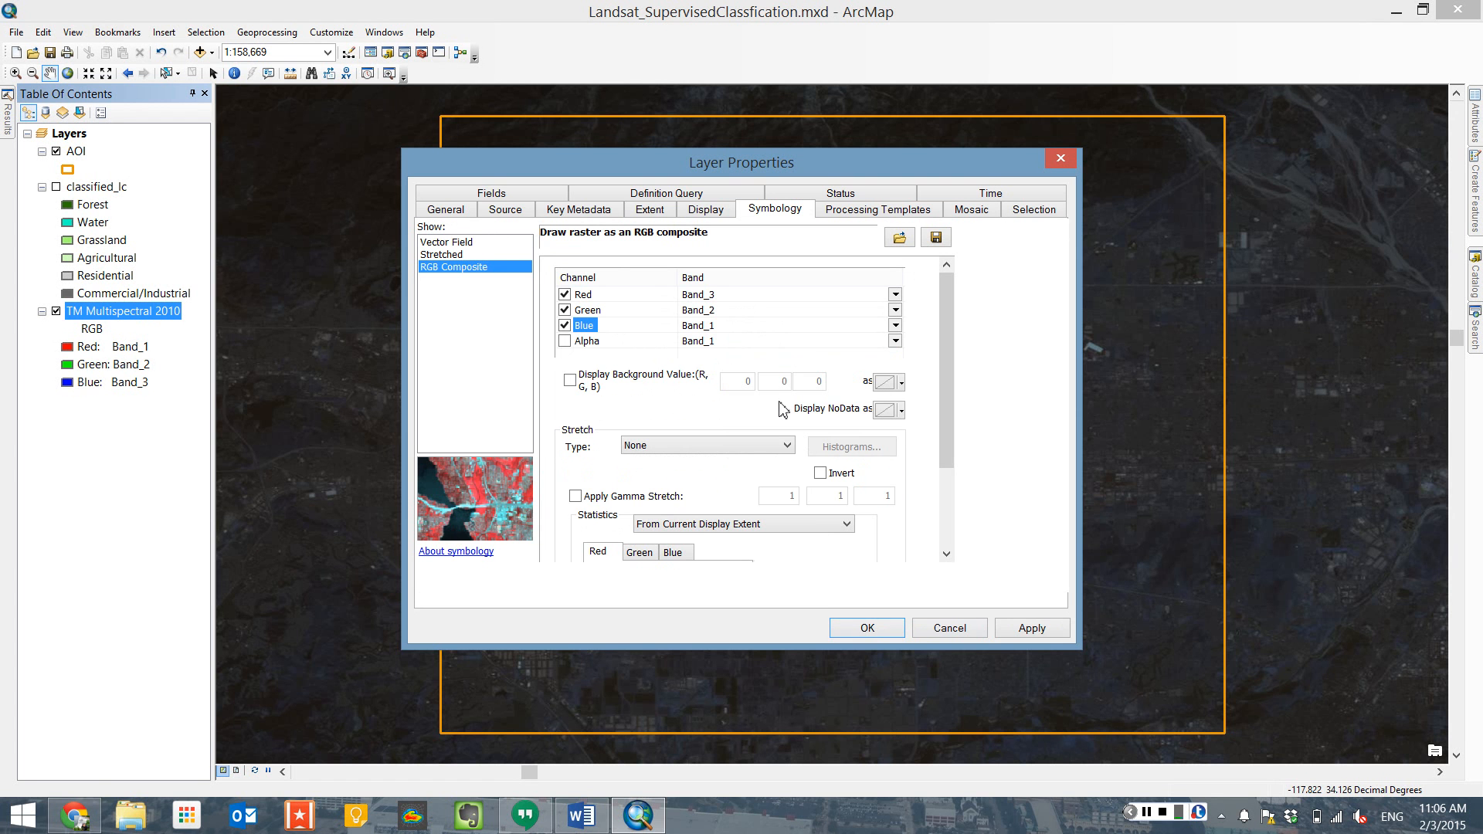
{"action": "left_click", "coordinate": [1027, 630]}
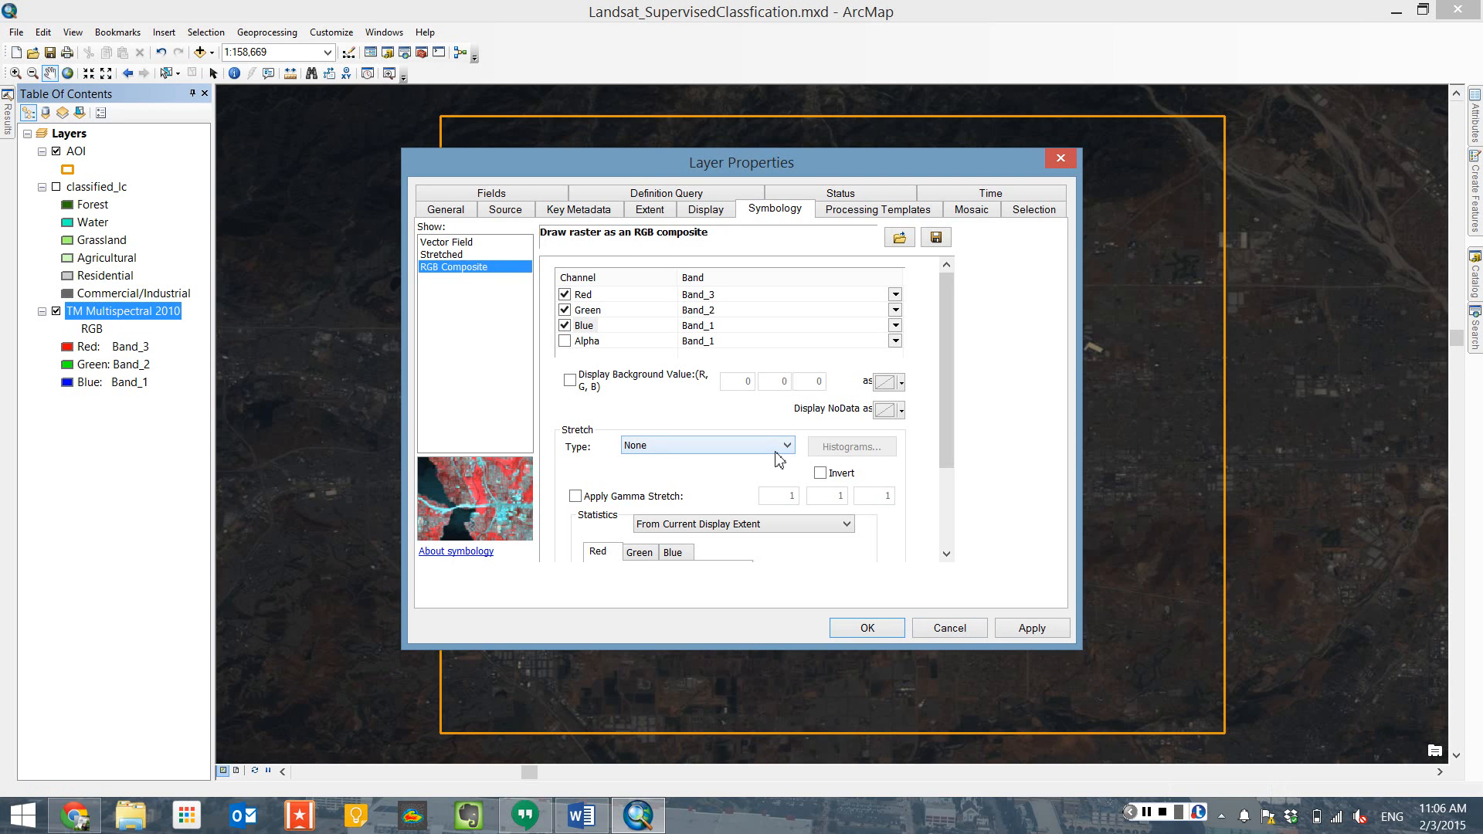
Set the TM Multispectral 2010 layer's stretch type to Minimum-Maximum.
{"action": "left_click_drag", "start_coordinate": [820, 164], "coordinate": [781, 171]}
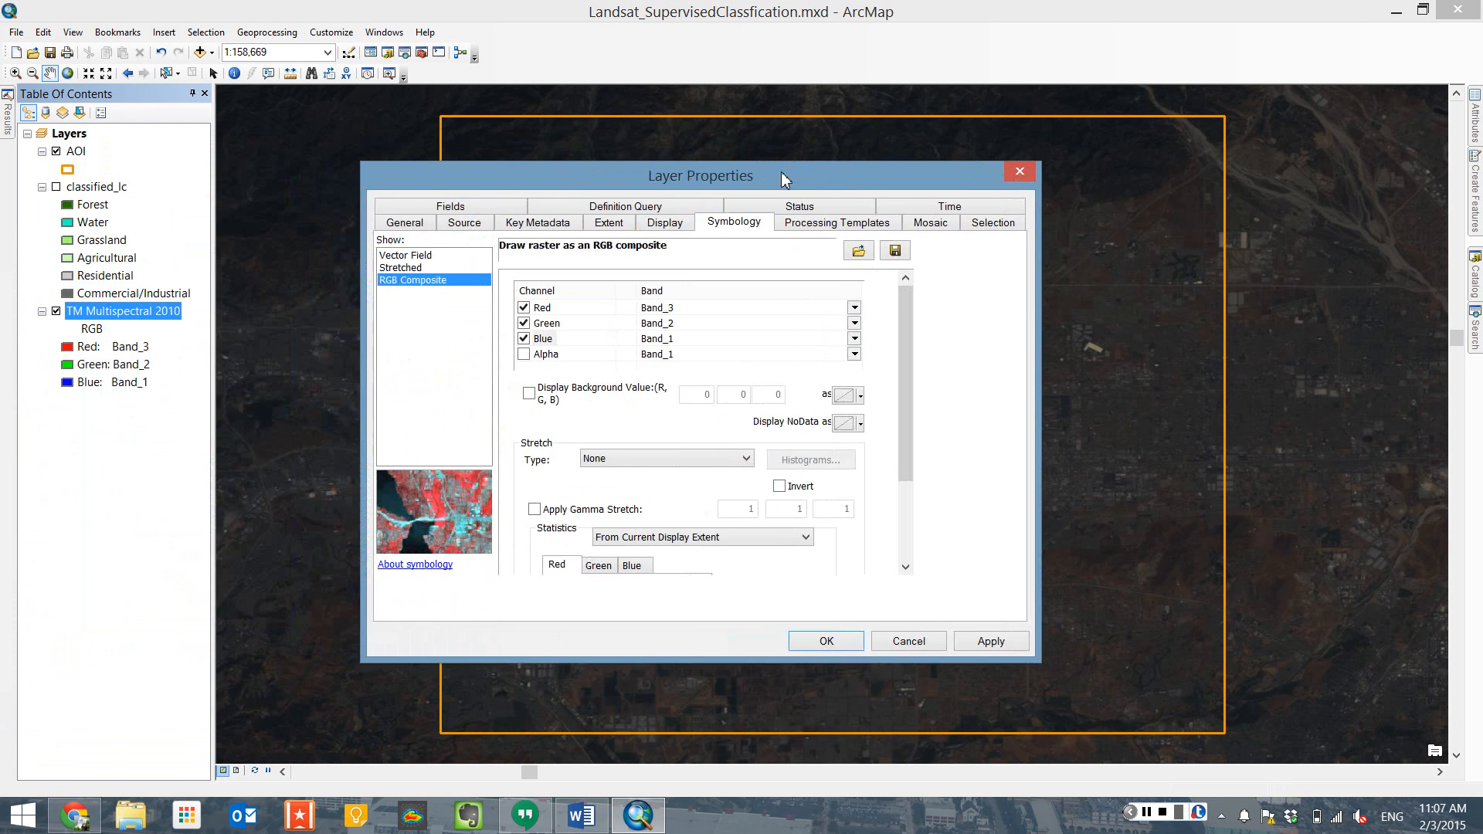
{"action": "left_click", "coordinate": [655, 461]}
{"action": "left_click", "coordinate": [650, 503]}
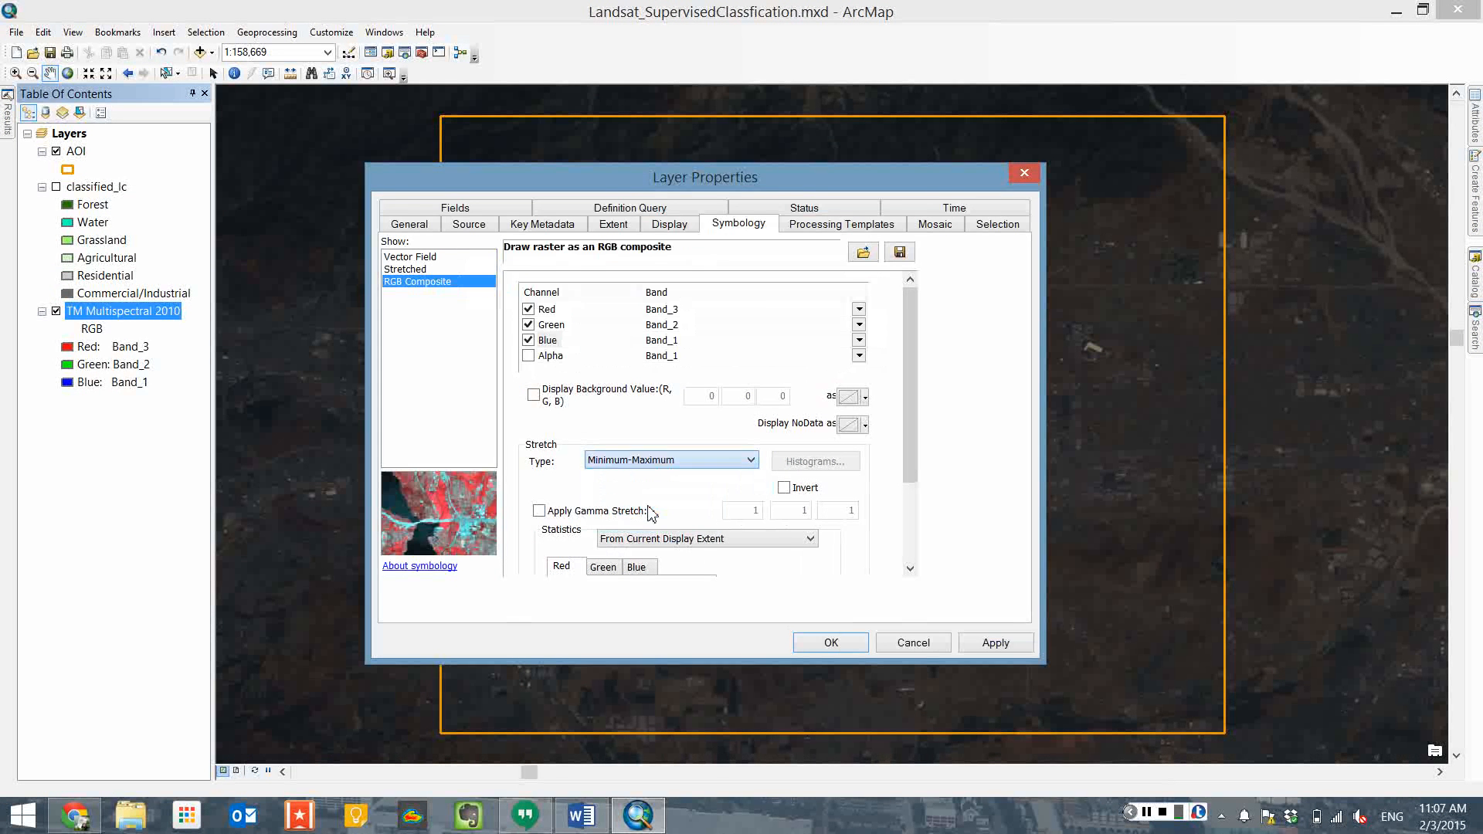
{"action": "left_click", "coordinate": [912, 645]}
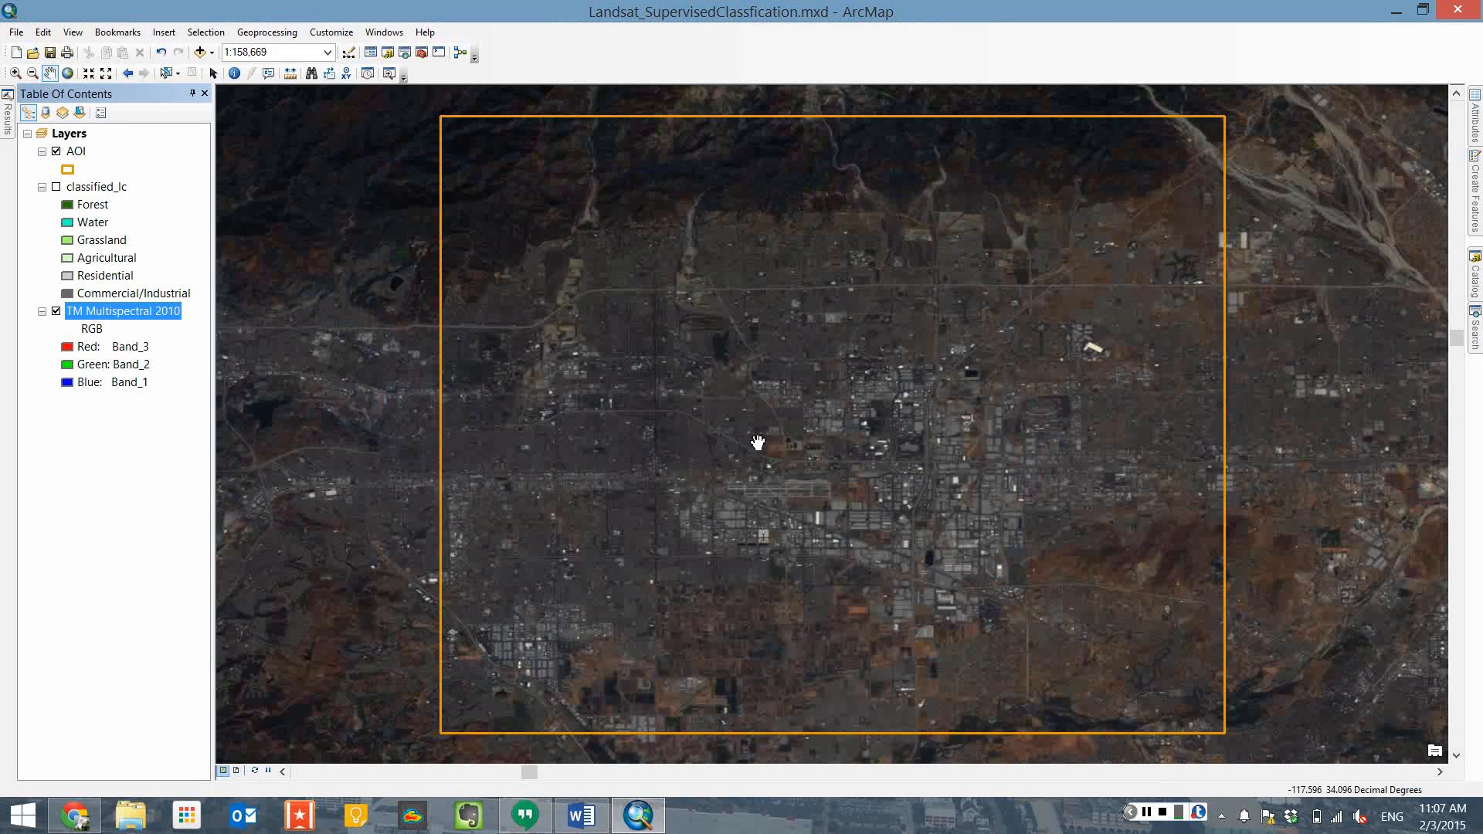
Set the TM Multispectral 2010 composite to Band_4 for red, Band_3 for green and Band_2 for blue.
{"action": "double_click", "coordinate": [99, 313]}
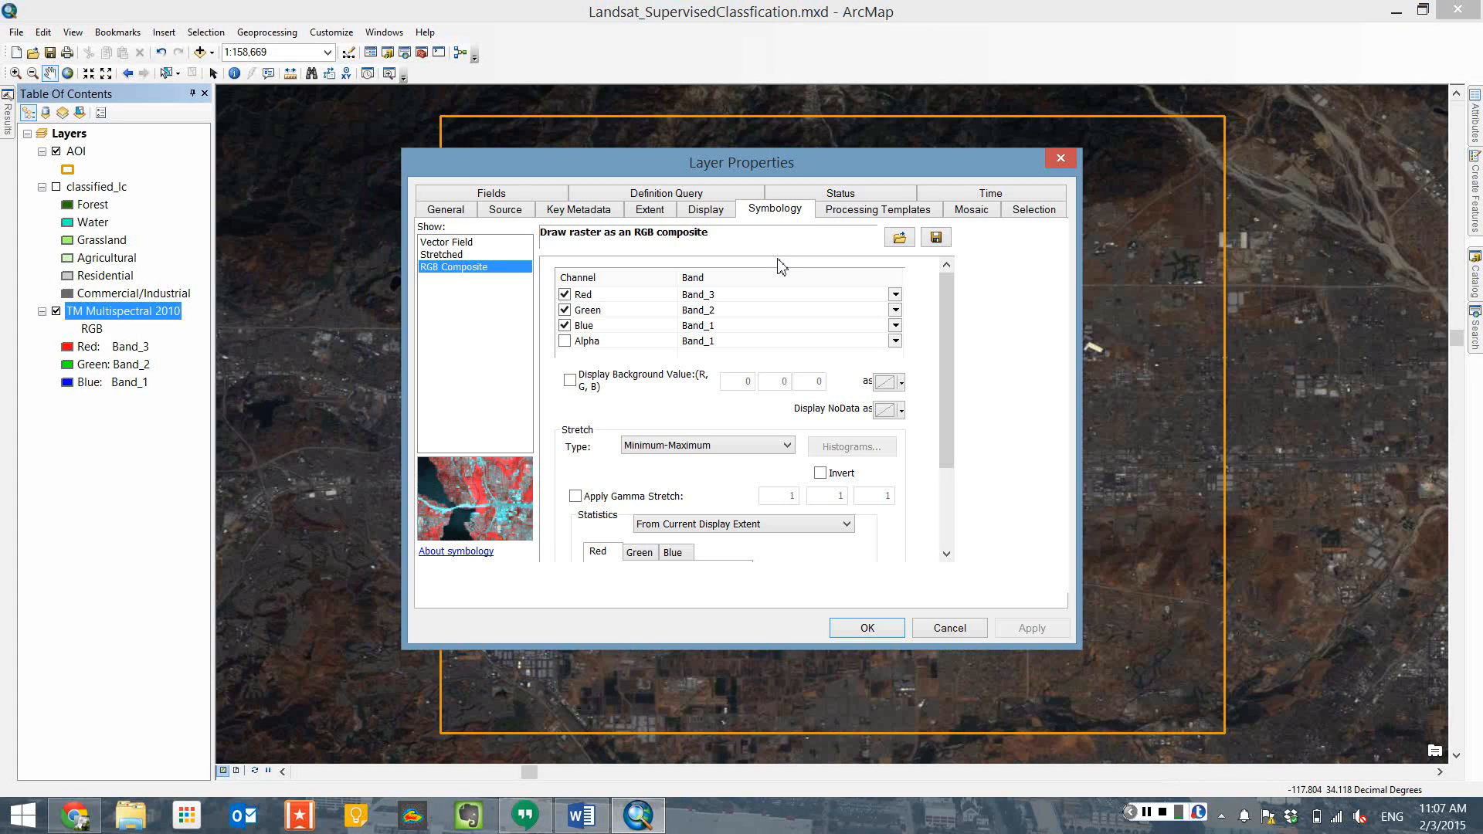
{"action": "left_click", "coordinate": [780, 294]}
{"action": "left_click", "coordinate": [730, 367]}
{"action": "left_click", "coordinate": [726, 311]}
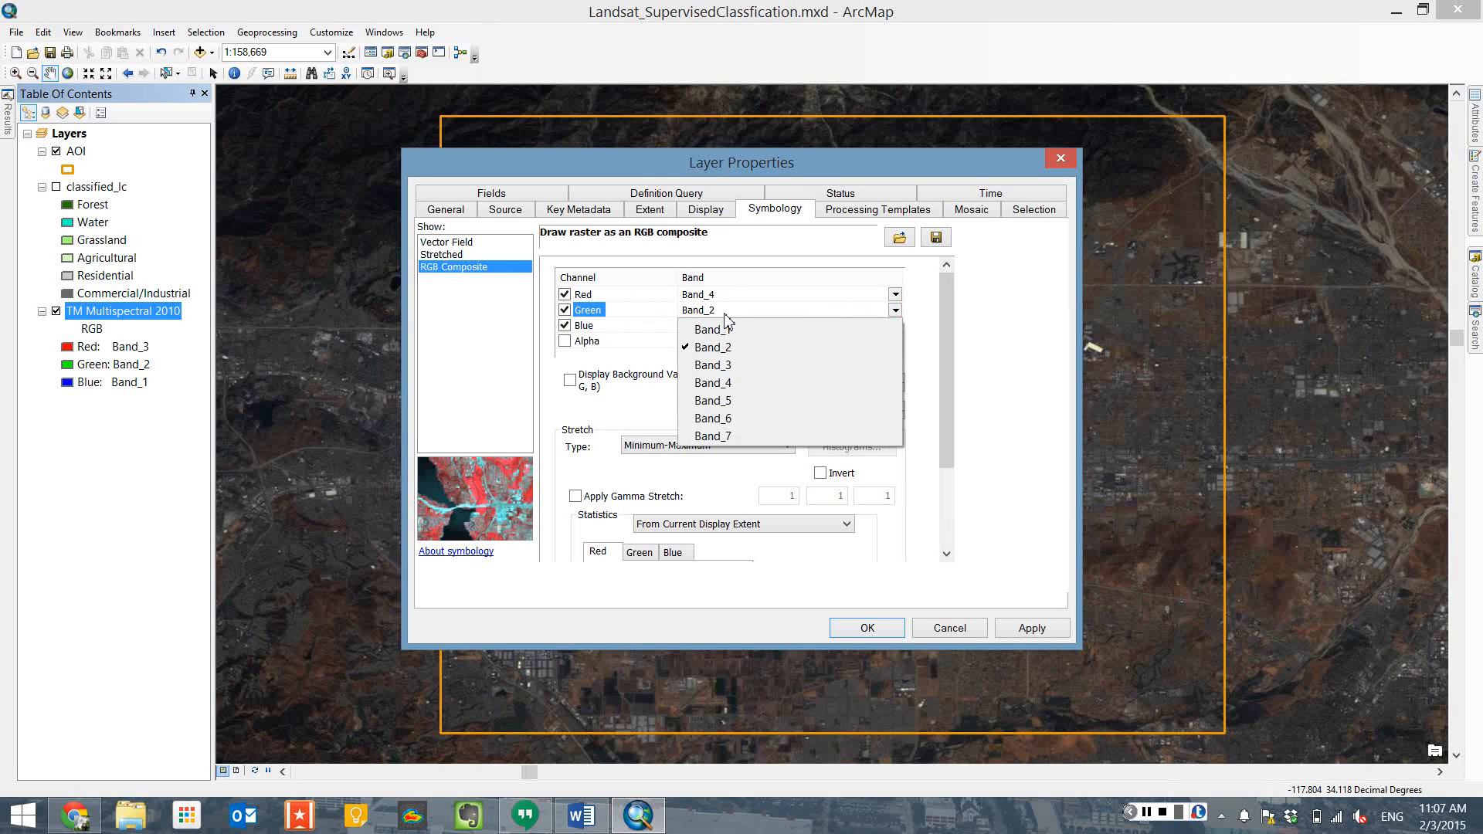
{"action": "left_click", "coordinate": [727, 367]}
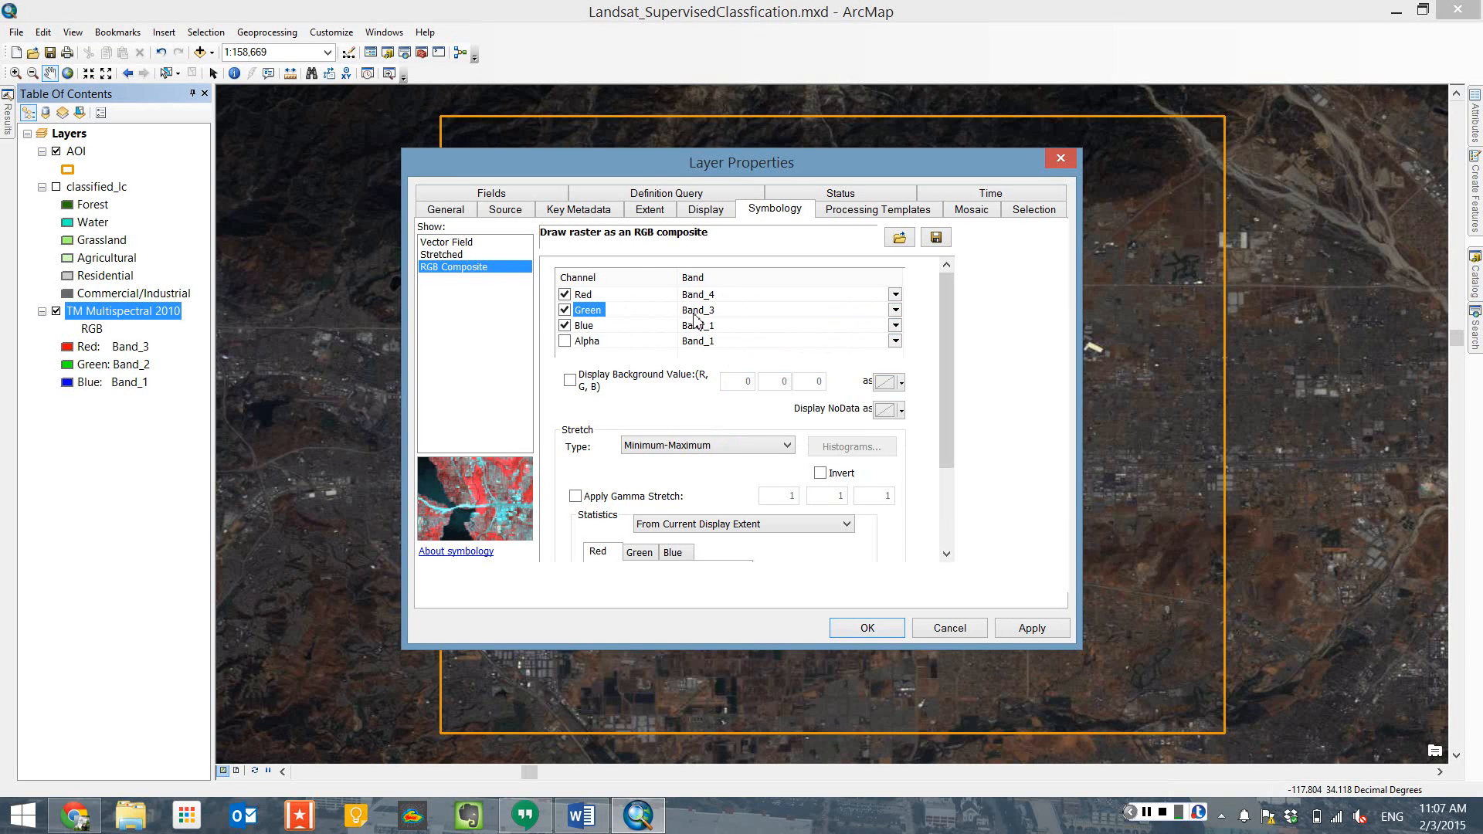
{"action": "left_click", "coordinate": [730, 326]}
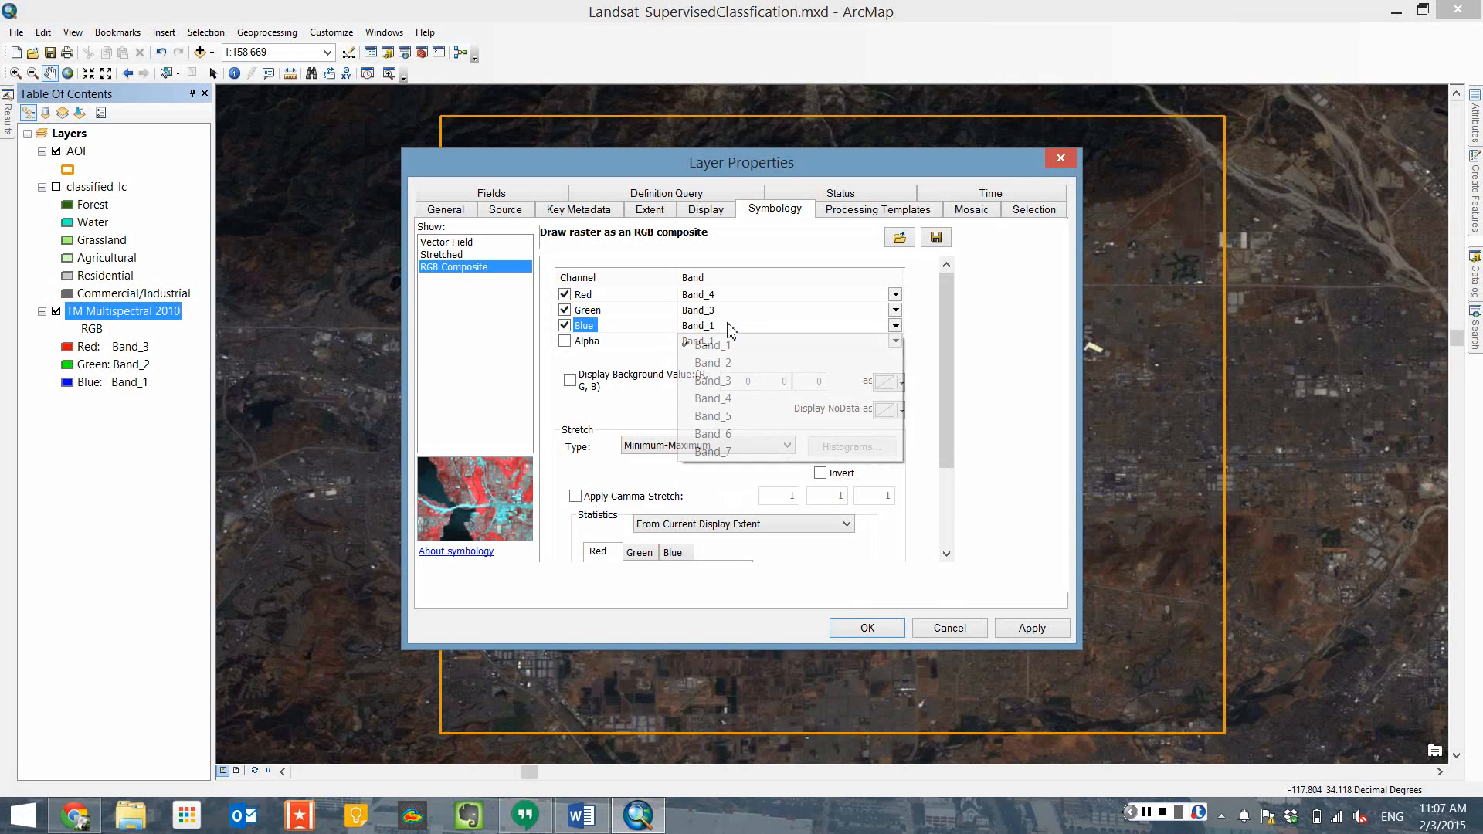
{"action": "left_click", "coordinate": [744, 357]}
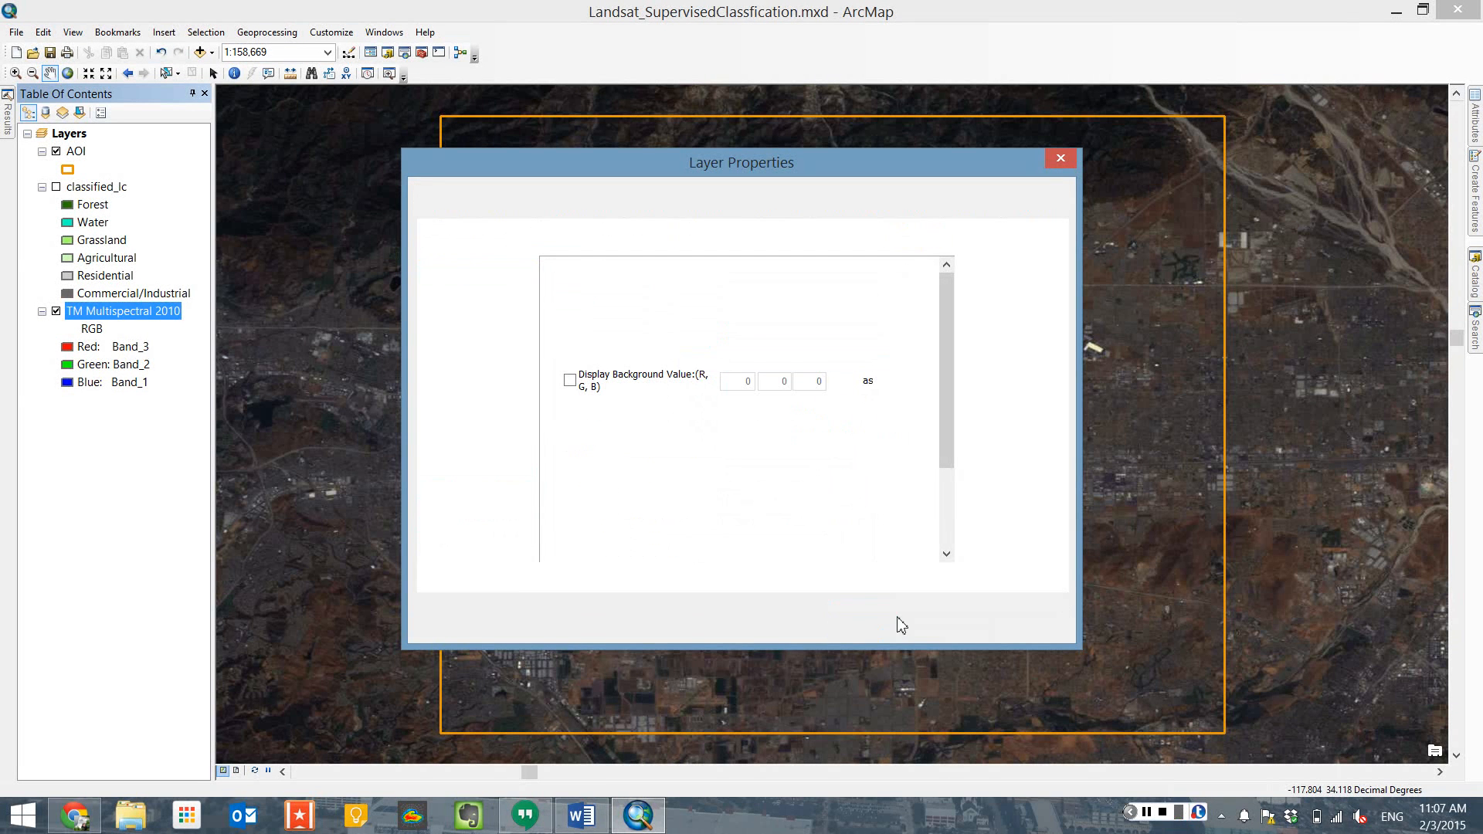
{"action": "left_click", "coordinate": [868, 628]}
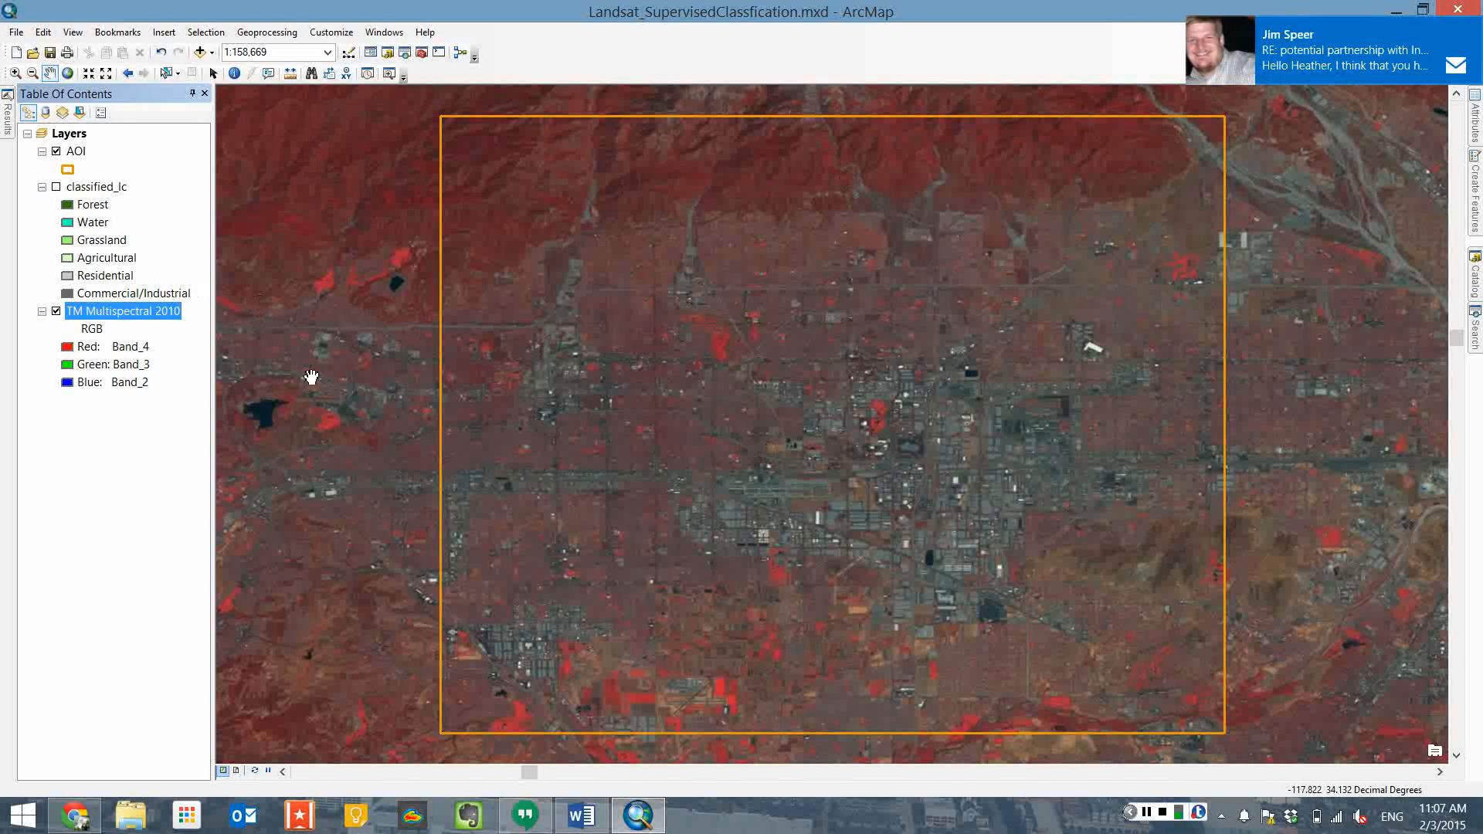
{"action": "left_click", "coordinate": [1471, 28]}
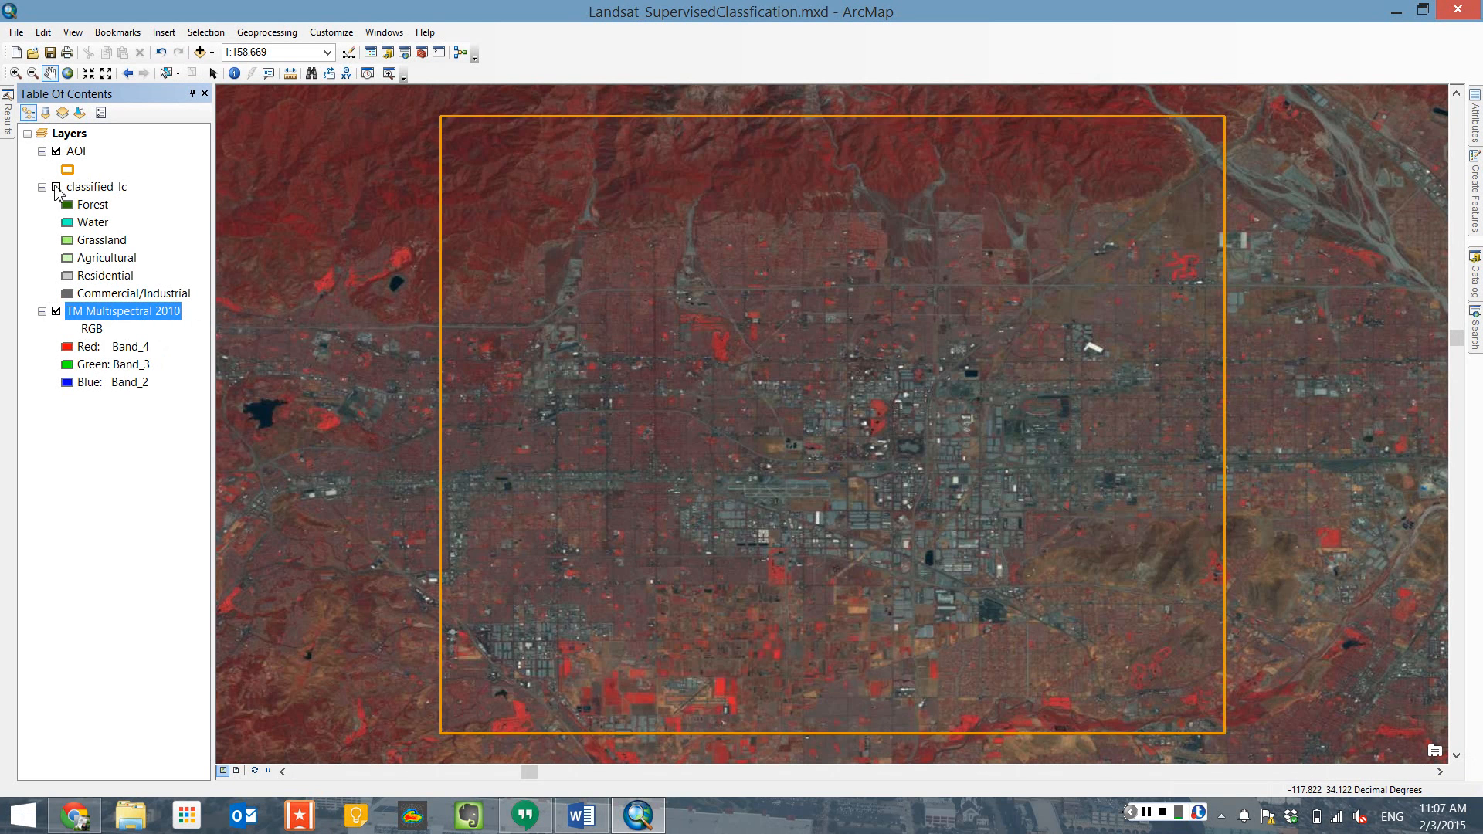
Show the classified_lc layer briefly to compare it with the imagery, hide it again and save the map document.
{"action": "left_click", "coordinate": [56, 188]}
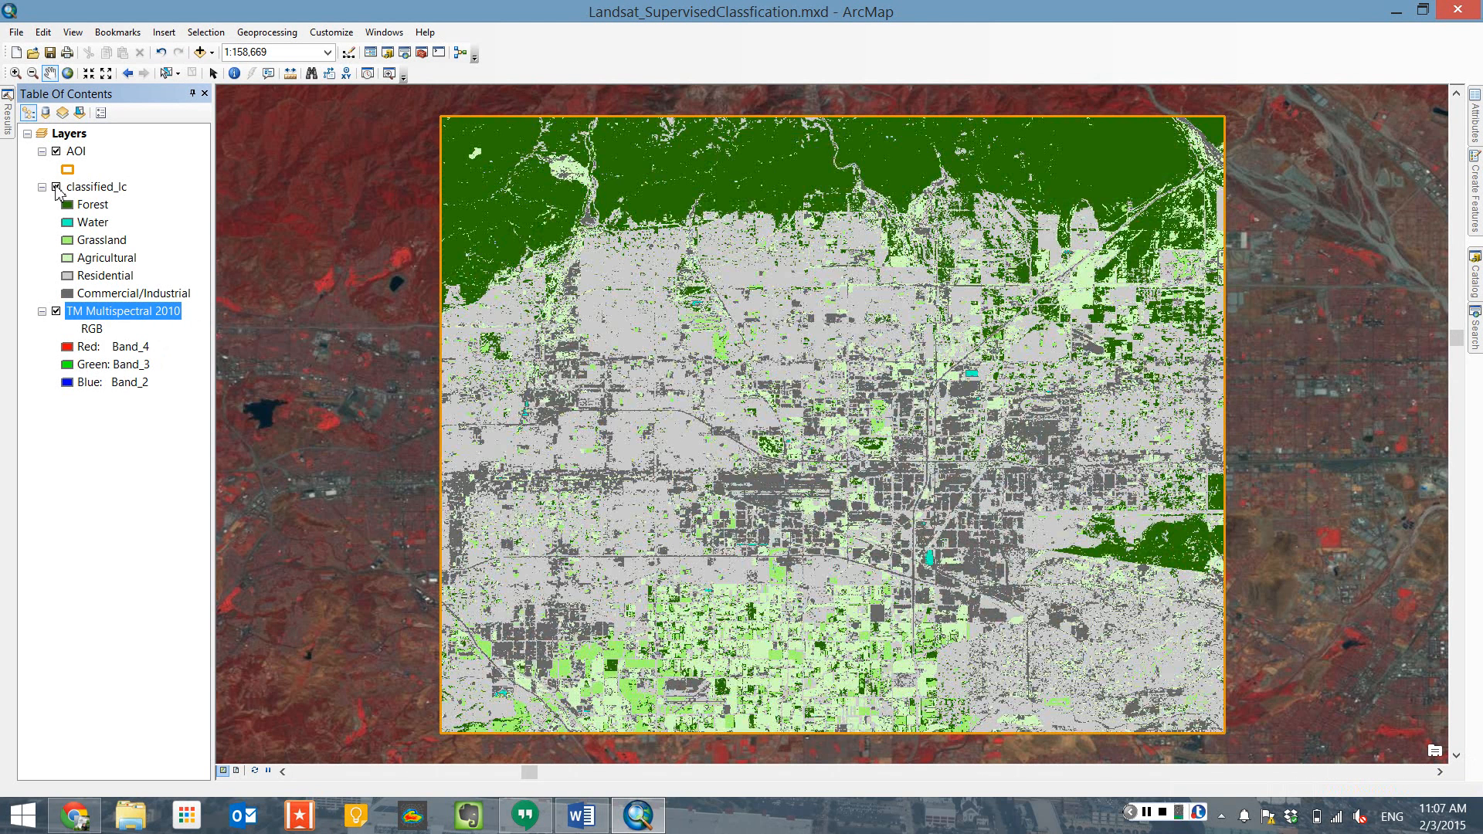
{"action": "left_click", "coordinate": [101, 188]}
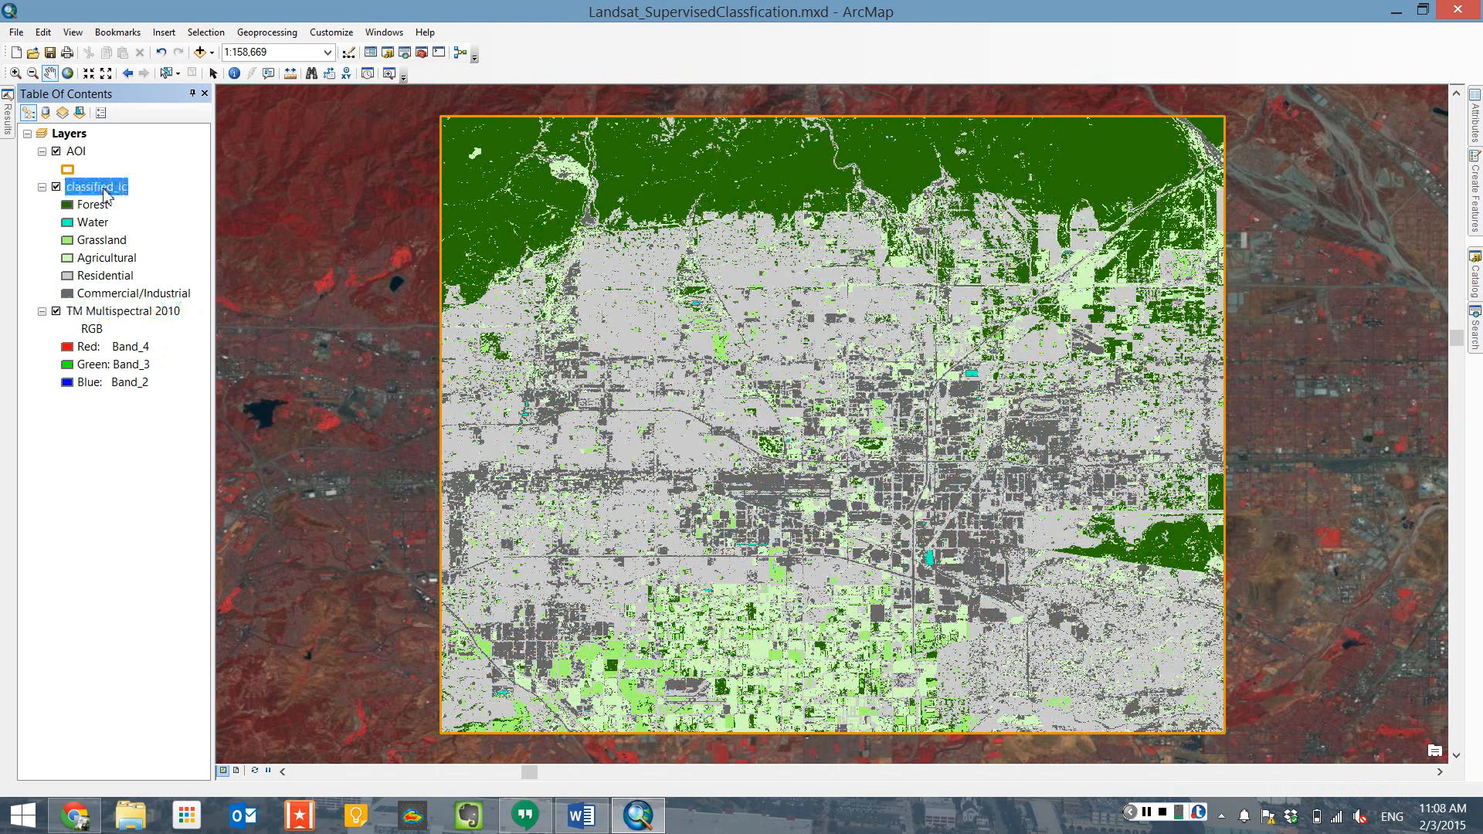
{"action": "left_click", "coordinate": [55, 188]}
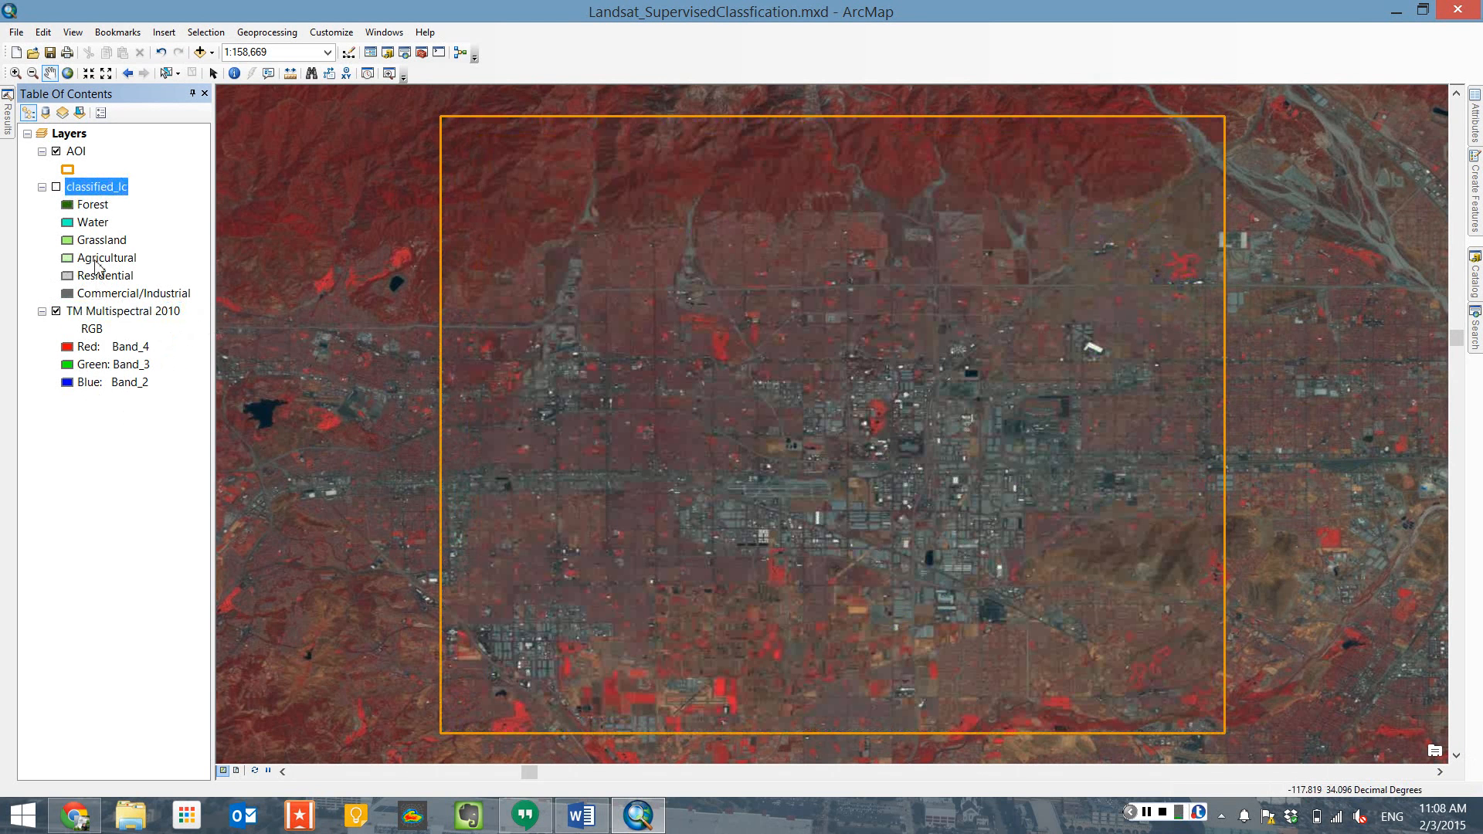
{"action": "left_click", "coordinate": [49, 56]}
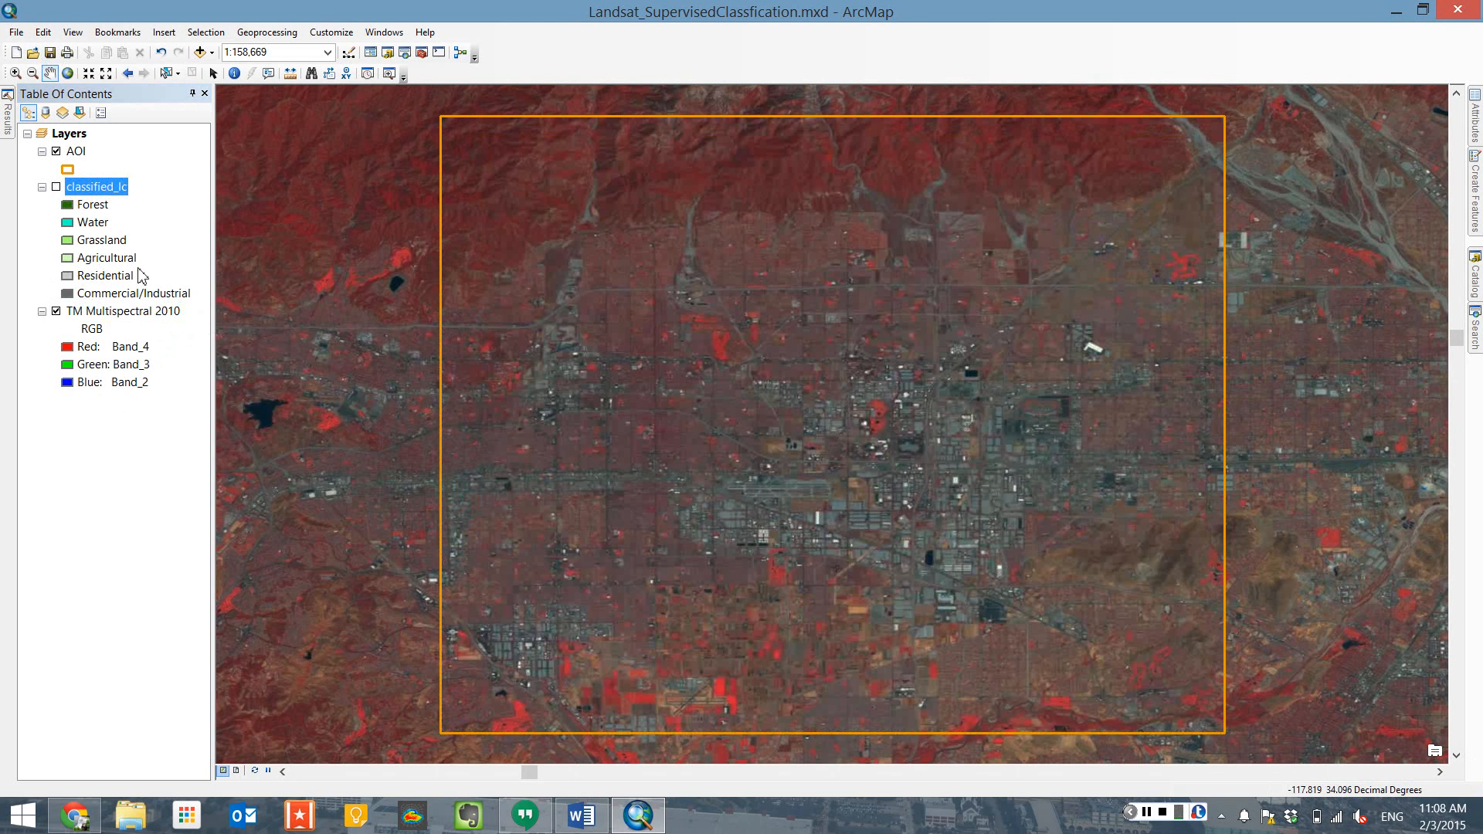